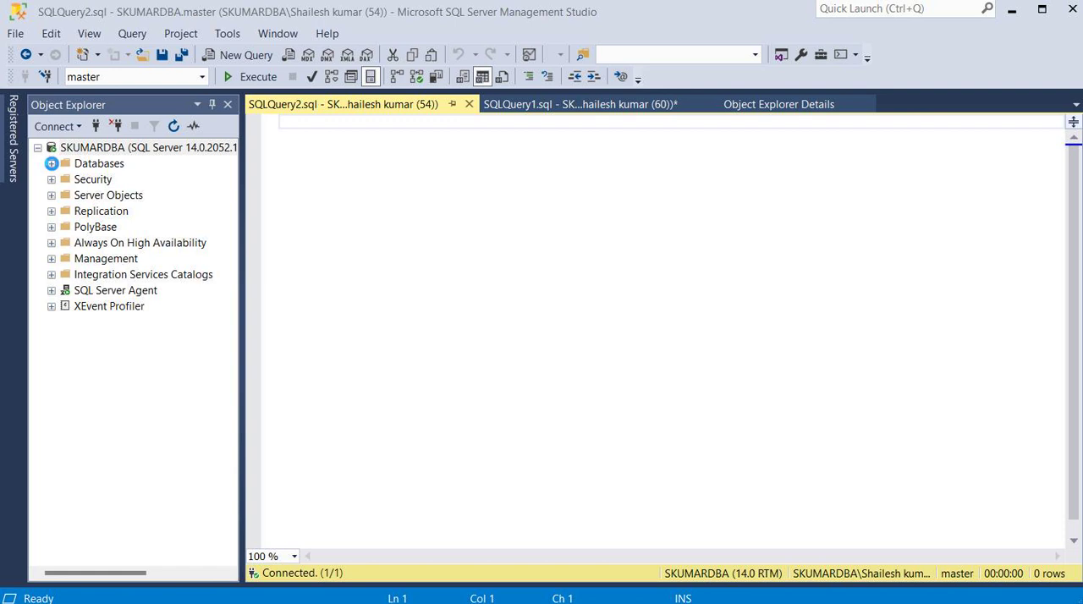
# Start attaching a database to the server and add the data file C:\Logshipping\Demo.mdf.
pyautogui.click(51, 165)
pyautogui.rightClick(102, 168)
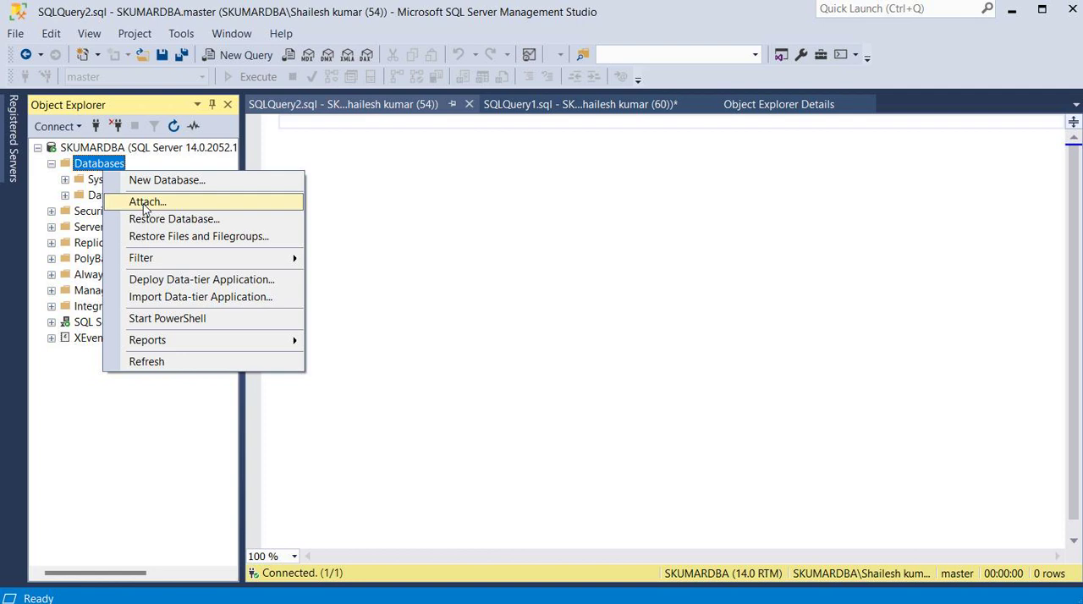
pyautogui.click(144, 205)
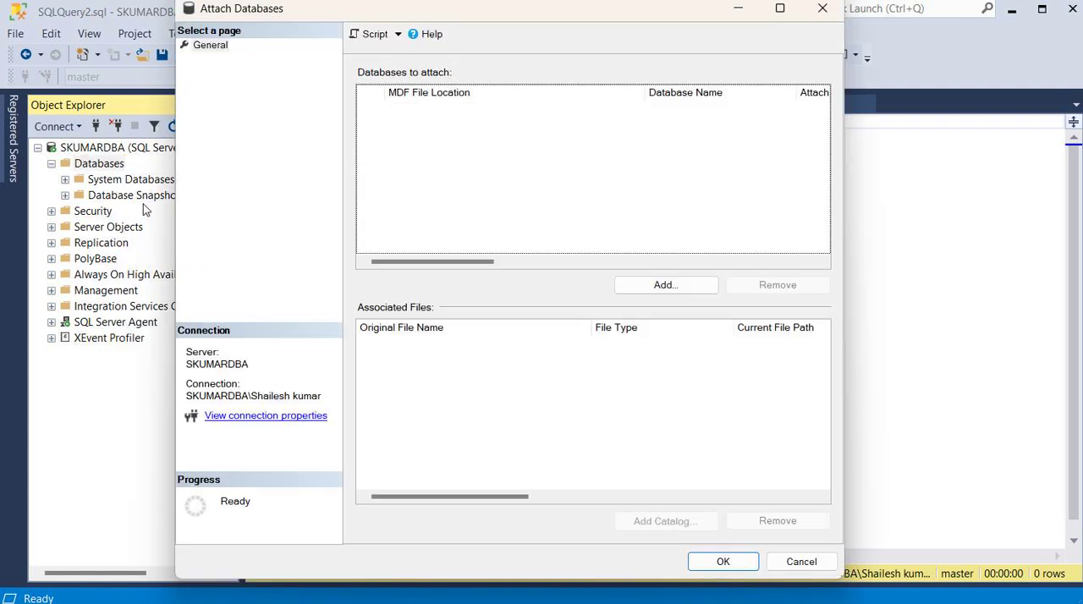
pyautogui.click(655, 285)
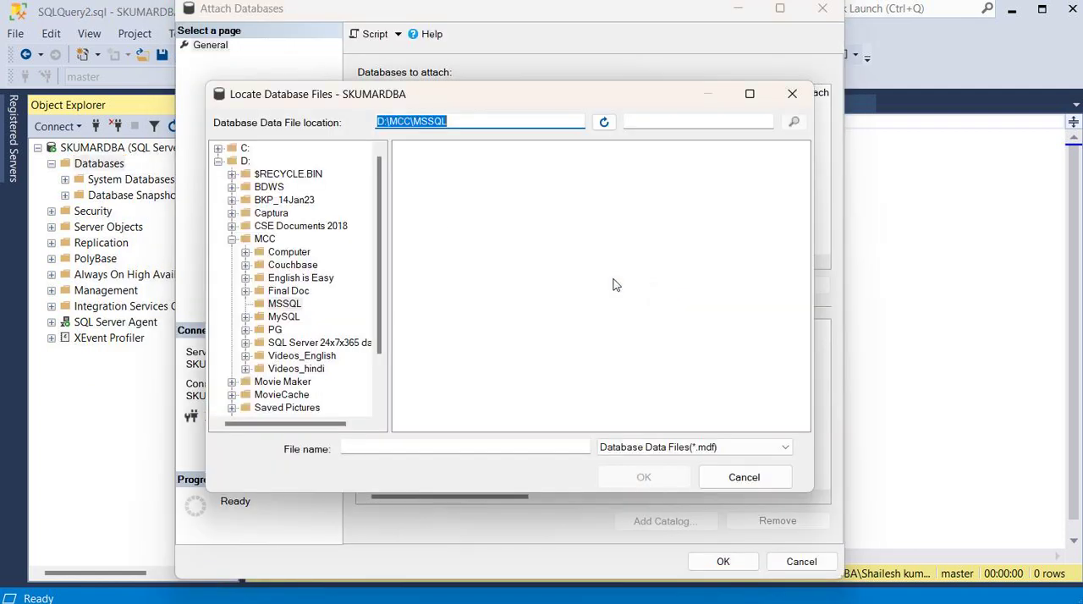
pyautogui.click(232, 239)
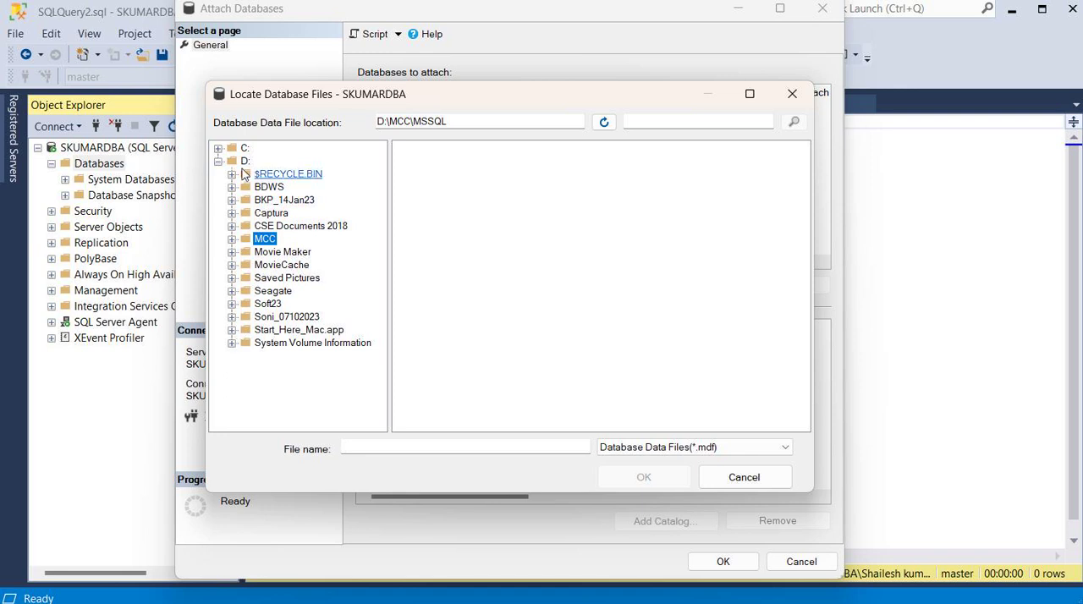
pyautogui.click(217, 148)
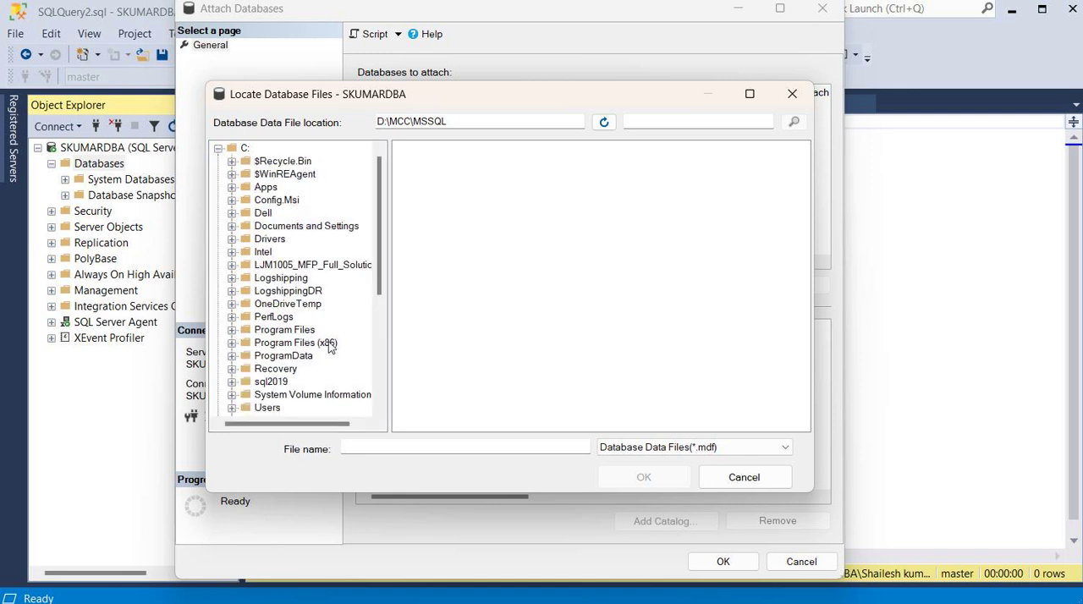
pyautogui.click(232, 277)
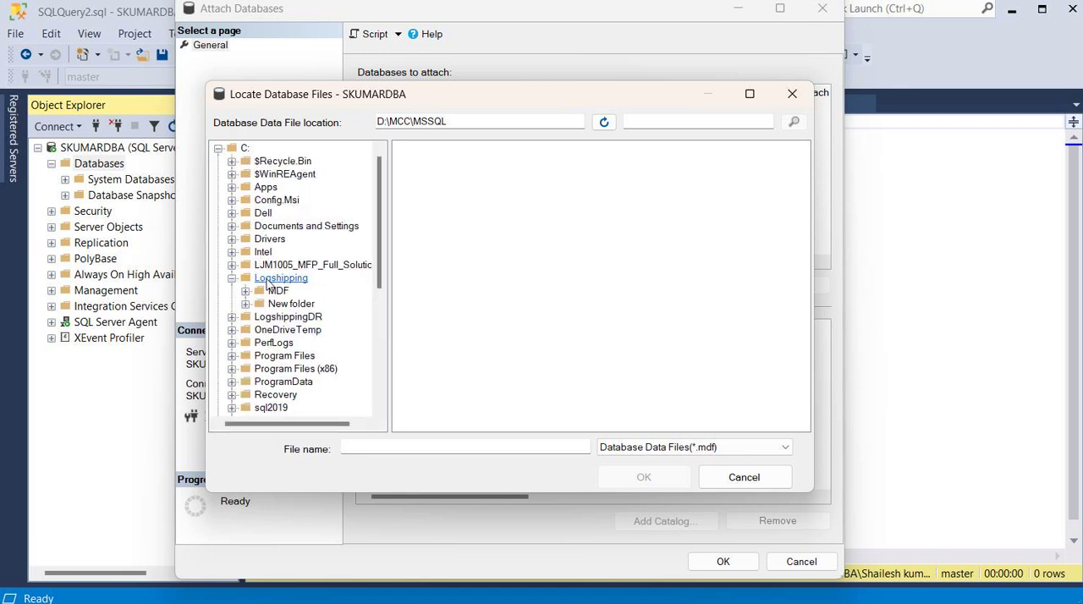
pyautogui.click(269, 281)
pyautogui.click(428, 174)
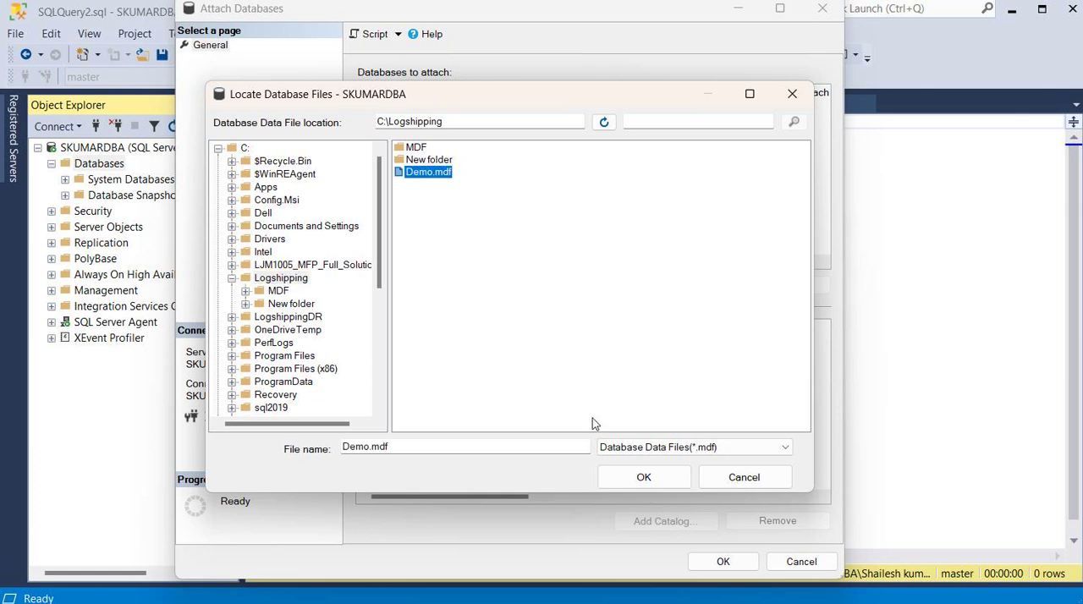
pyautogui.click(636, 479)
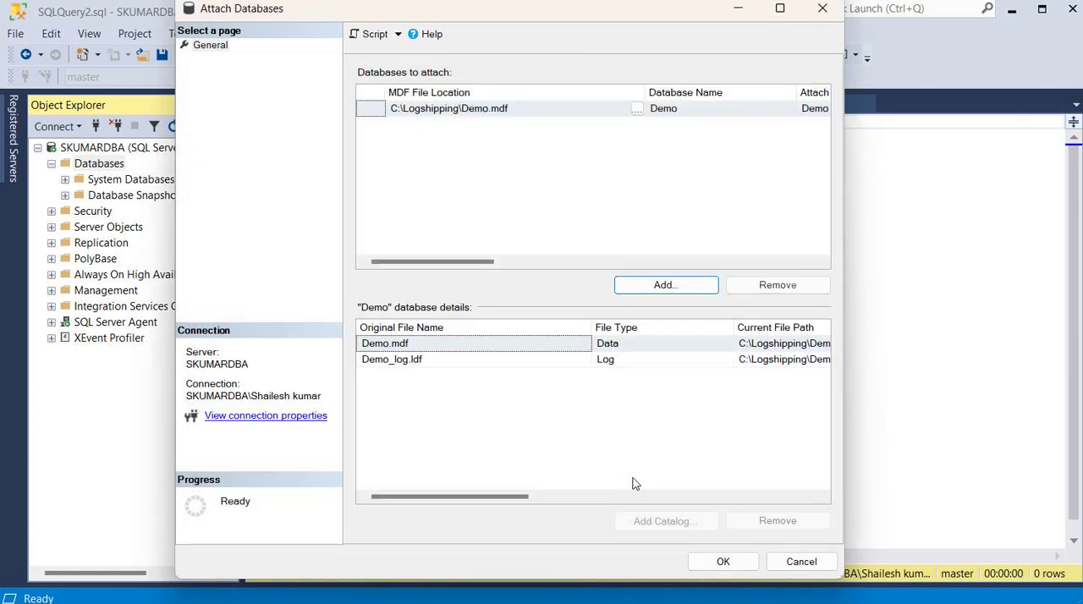
# Check the message for the Demo log file in the database details and try to attach Demo with Demo_log.ldf still listed.
pyautogui.click(676, 497)
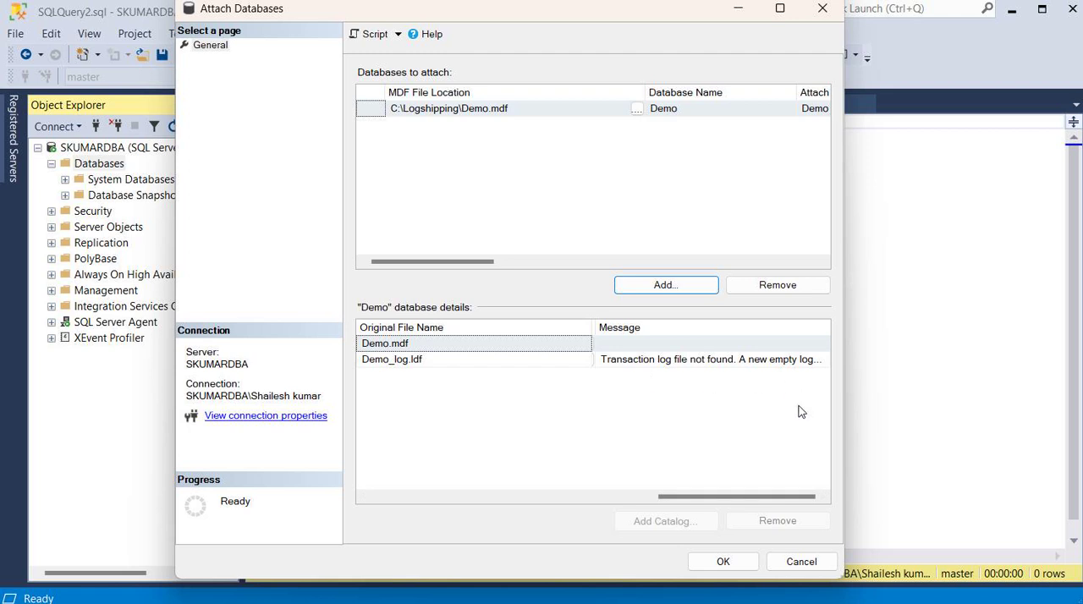
pyautogui.moveTo(844, 275); pyautogui.dragTo(1019, 279)
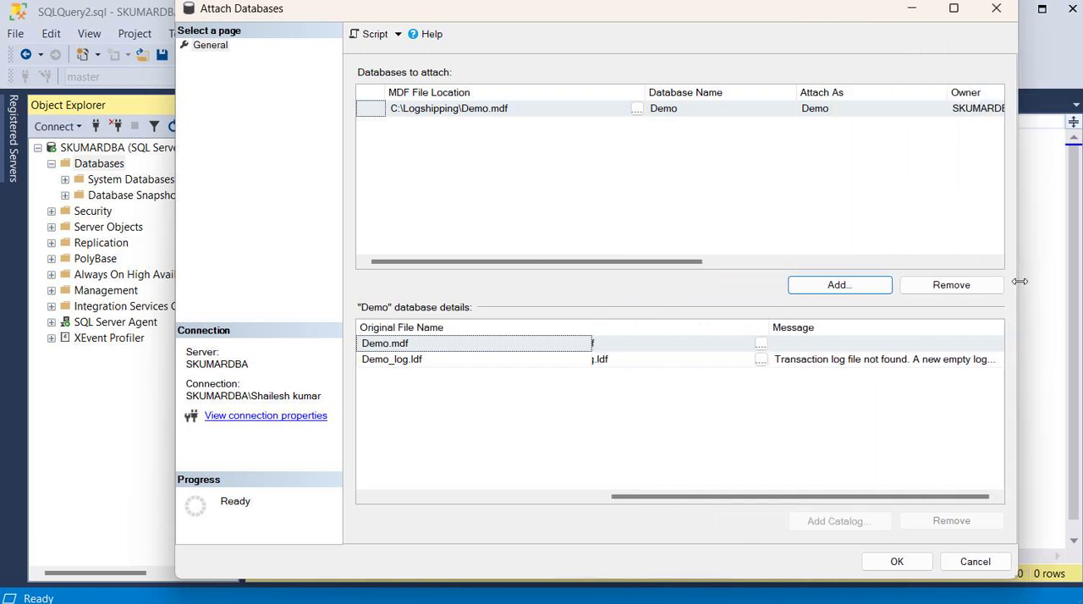
pyautogui.moveTo(795, 503); pyautogui.dragTo(893, 478)
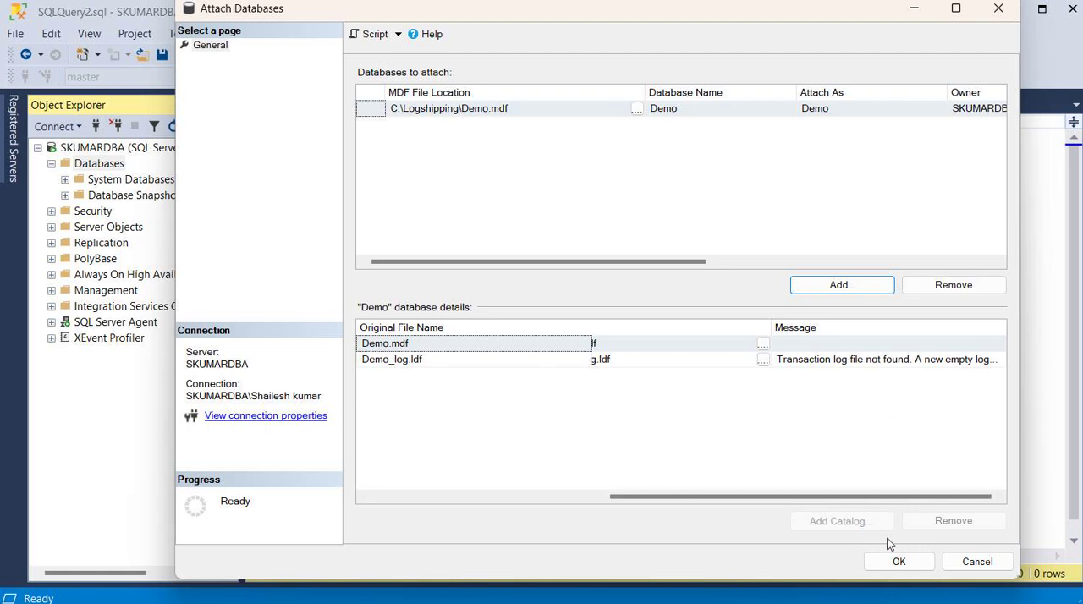
pyautogui.click(897, 562)
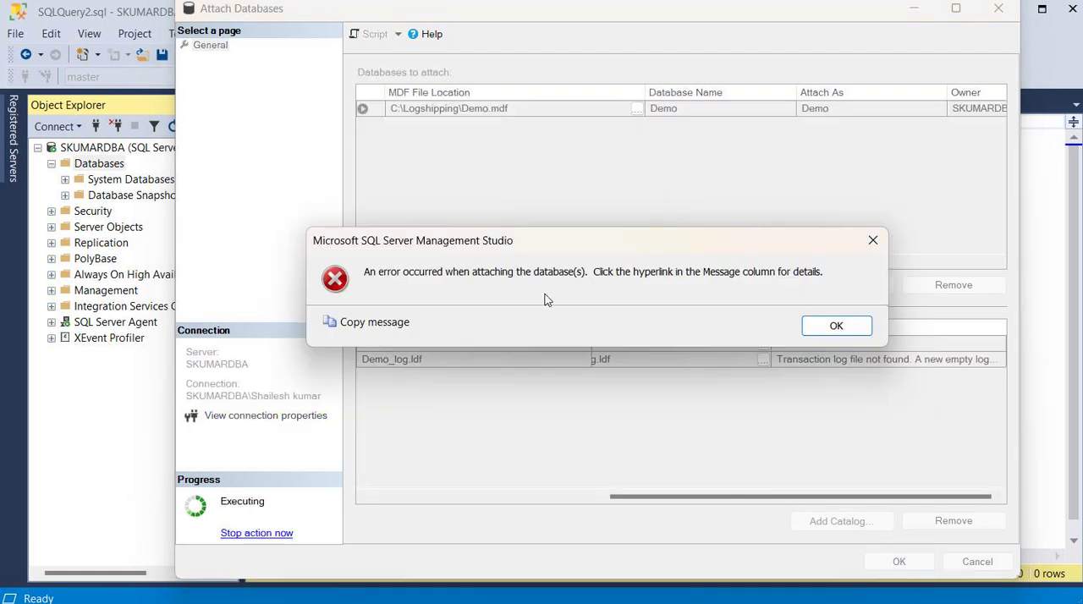
pyautogui.moveTo(672, 250); pyautogui.dragTo(702, 176)
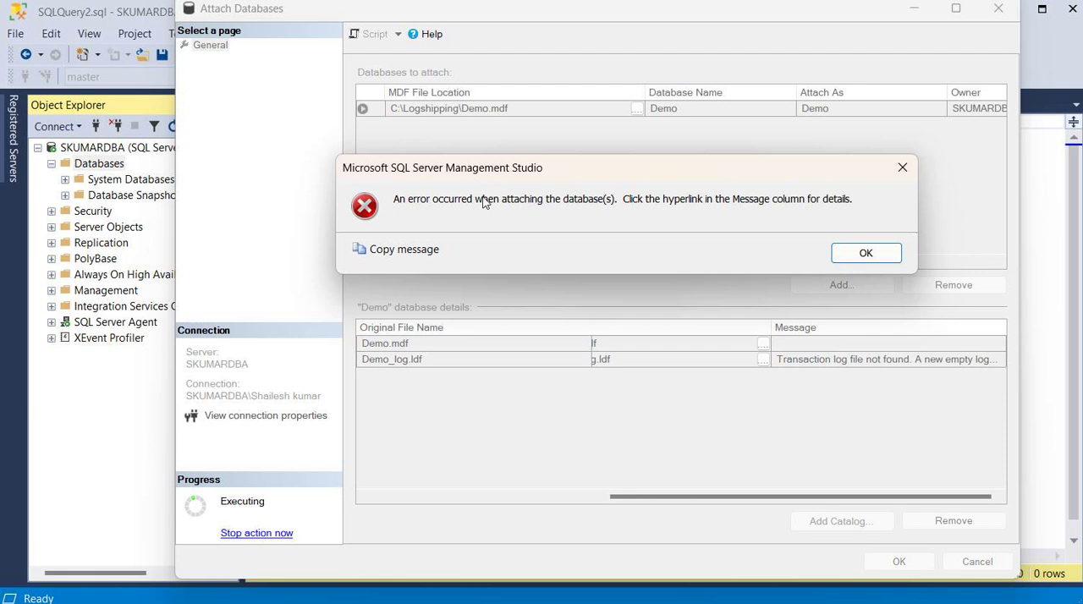
pyautogui.click(865, 253)
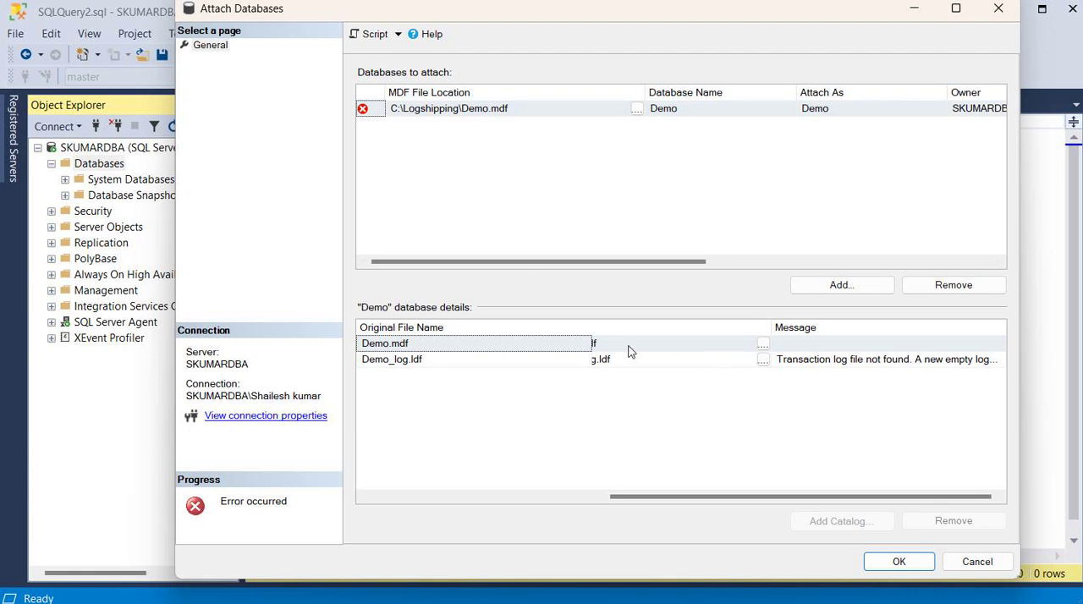
# Remove Demo_log.ldf from the Demo database's file list and attach the database with only Demo.mdf.
pyautogui.click(521, 368)
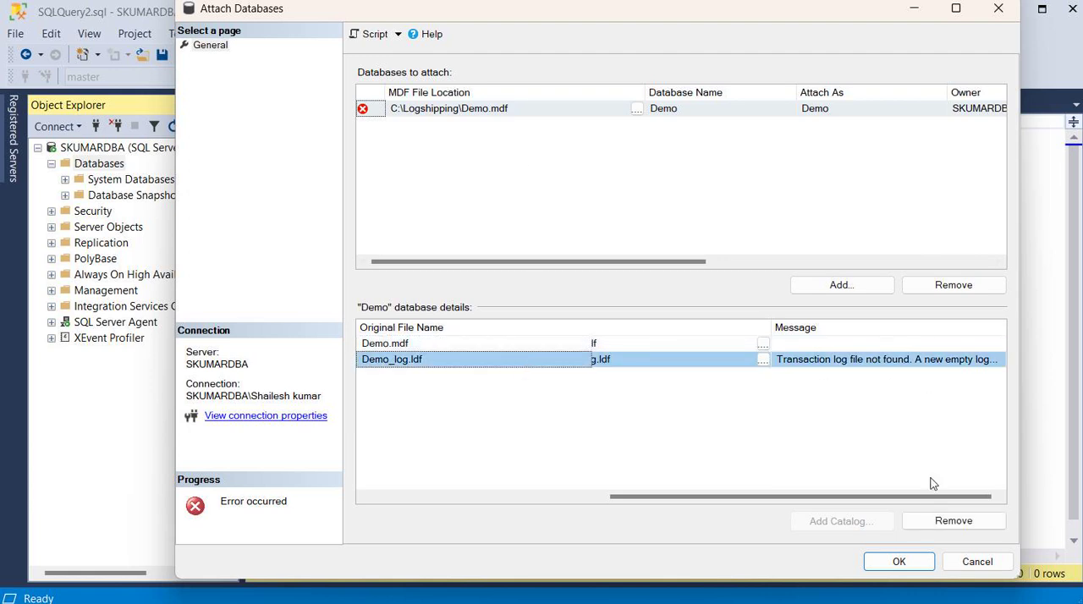
pyautogui.click(931, 519)
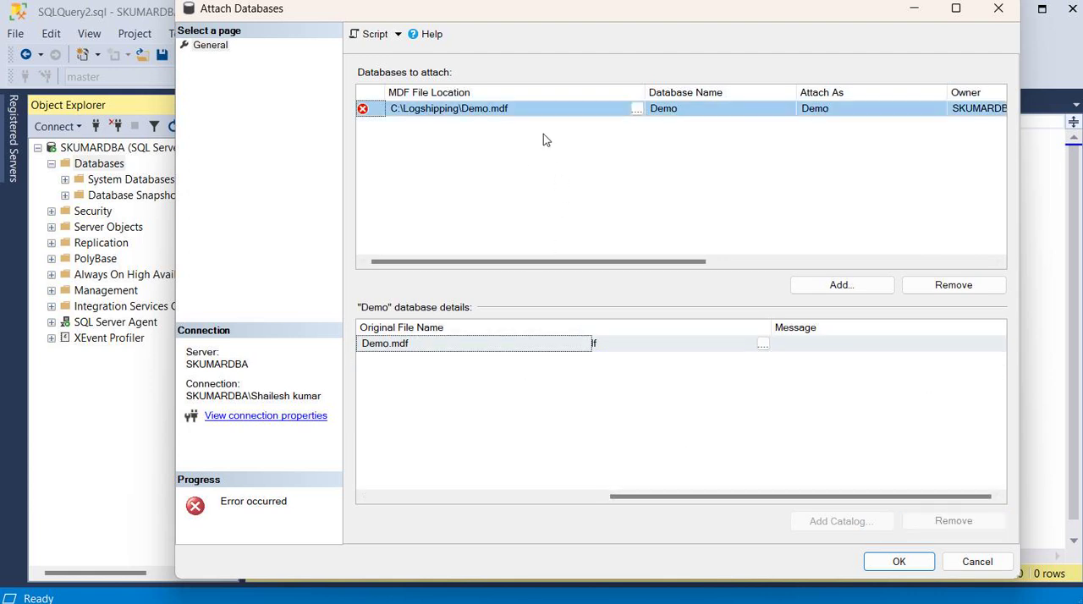
pyautogui.click(897, 563)
pyautogui.click(831, 325)
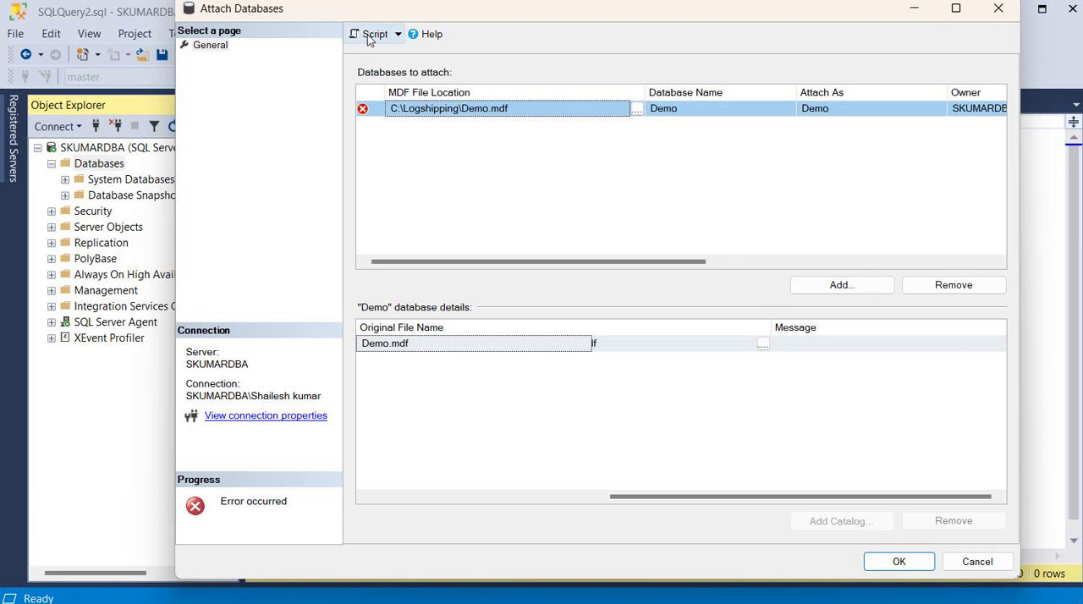
# Try to generate a script of the attach operation and cancel out of Attach Databases.
pyautogui.click(370, 37)
pyautogui.click(820, 325)
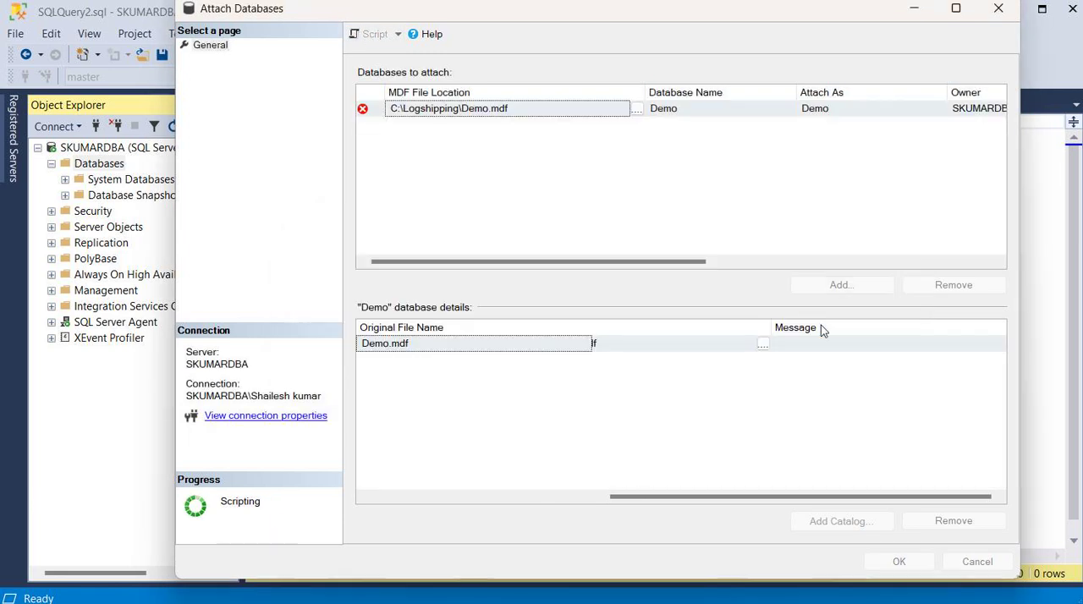
pyautogui.click(977, 563)
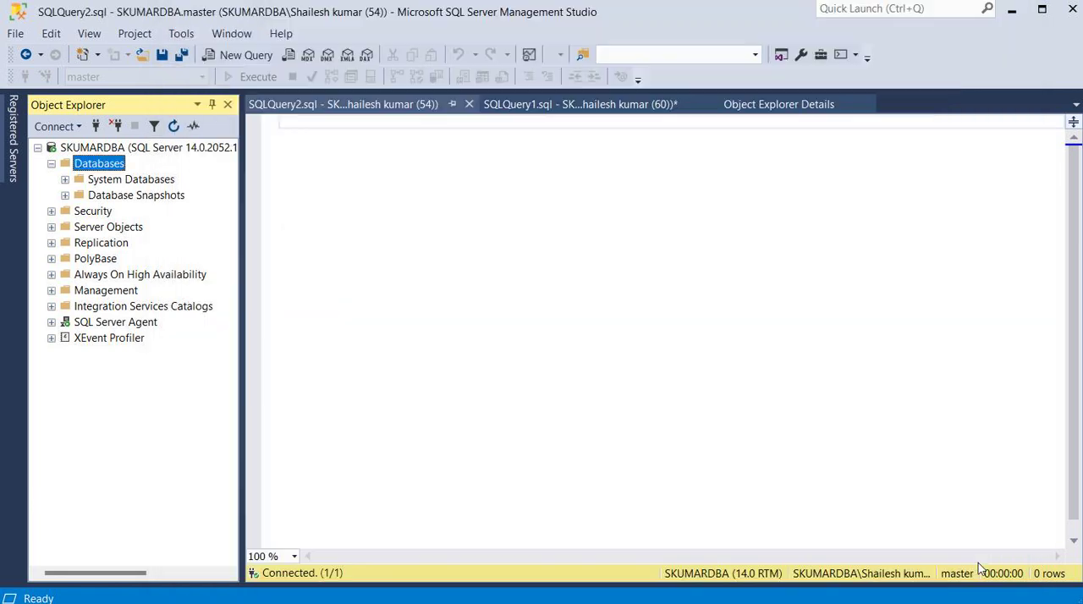
# Close the empty SQLQuery2.sql query window.
pyautogui.click(307, 135)
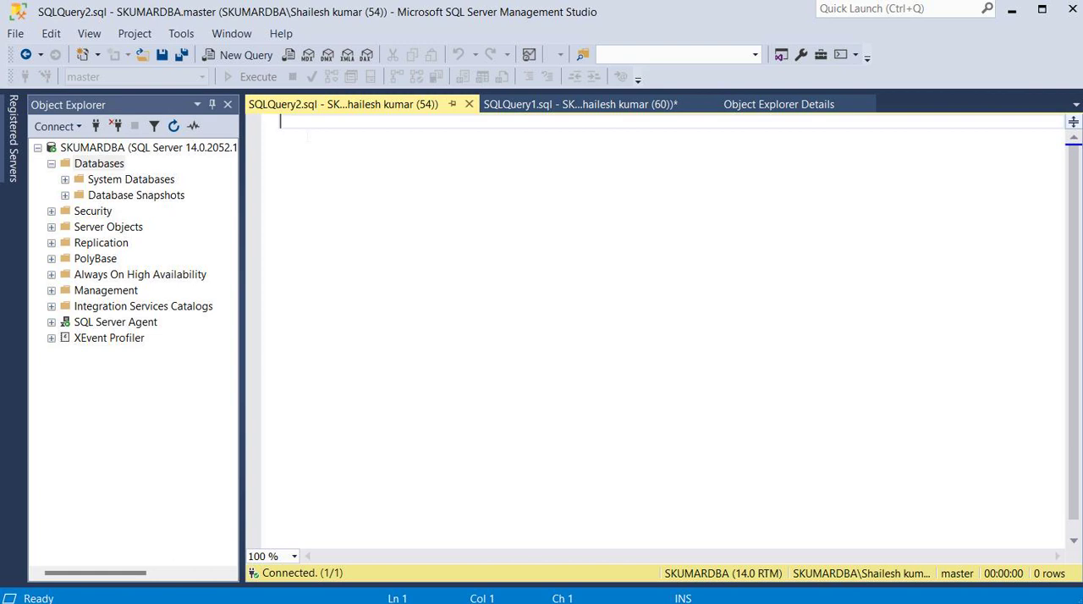
pyautogui.click(469, 104)
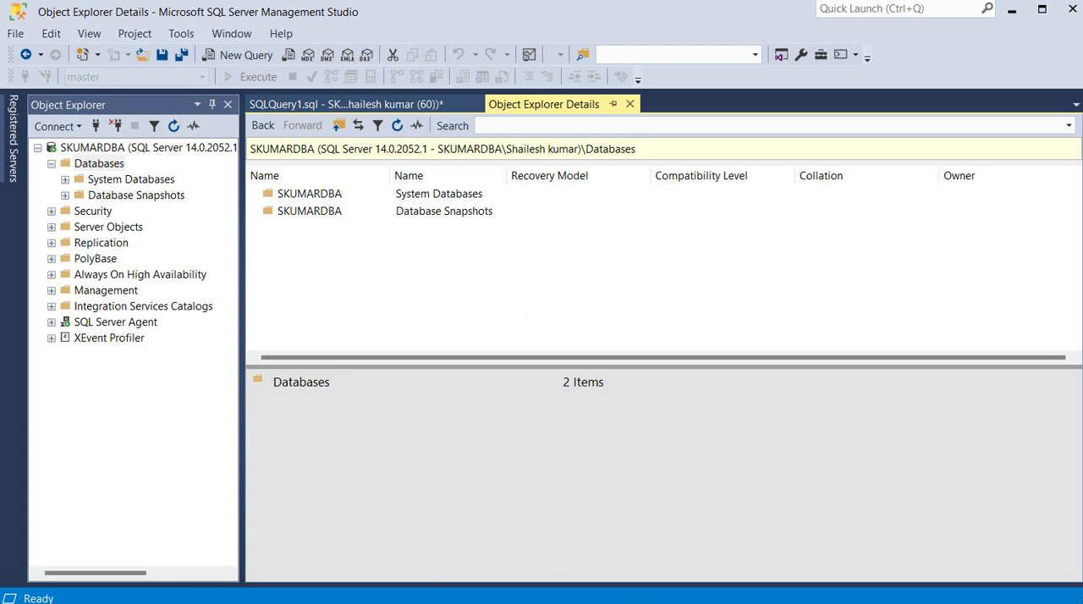
# Switch to File Explorer and examine the Demo data and log files in C:\Logshipping.
pyautogui.press('super+e')
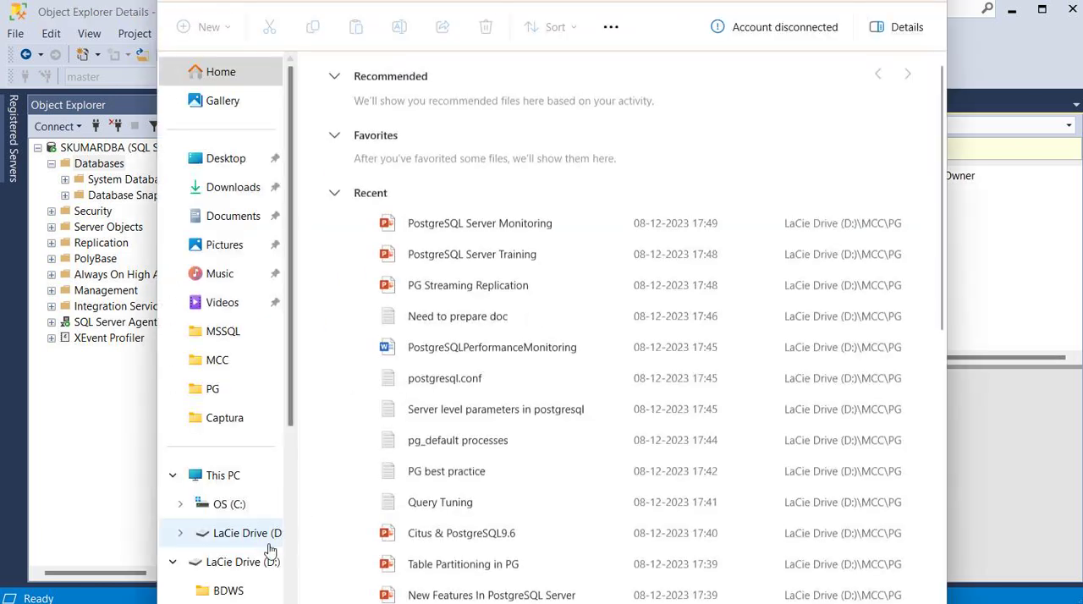
pyautogui.click(253, 535)
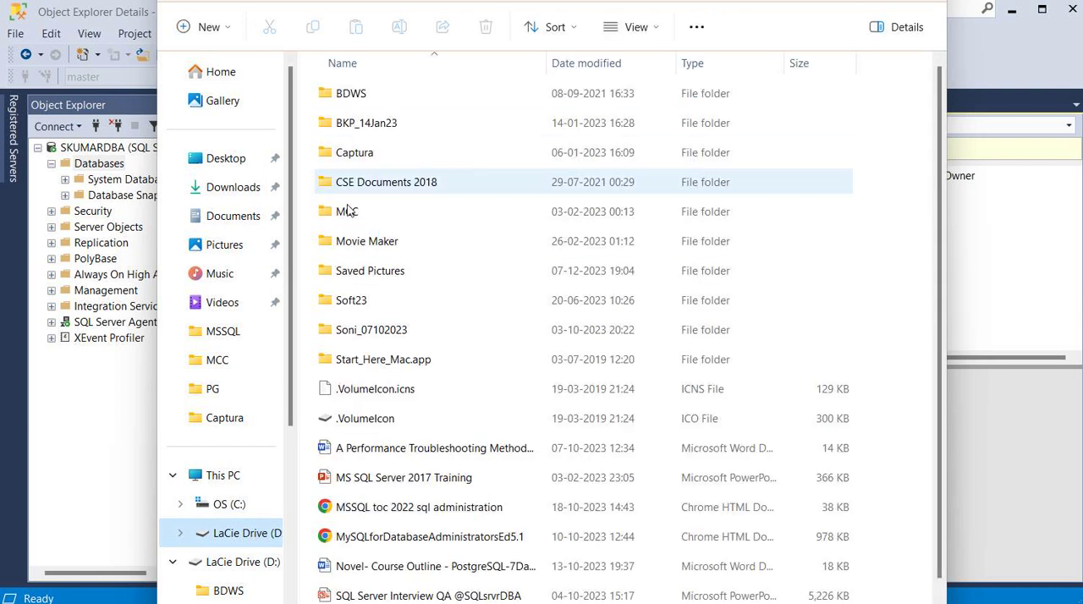
pyautogui.click(227, 502)
pyautogui.click(377, 247)
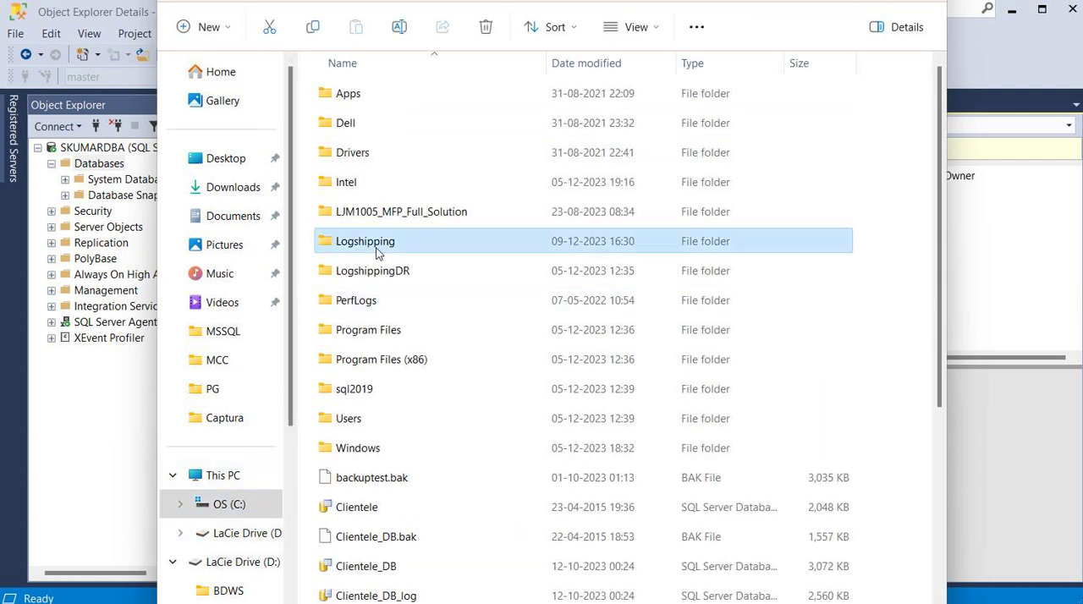
pyautogui.doubleClick(376, 247)
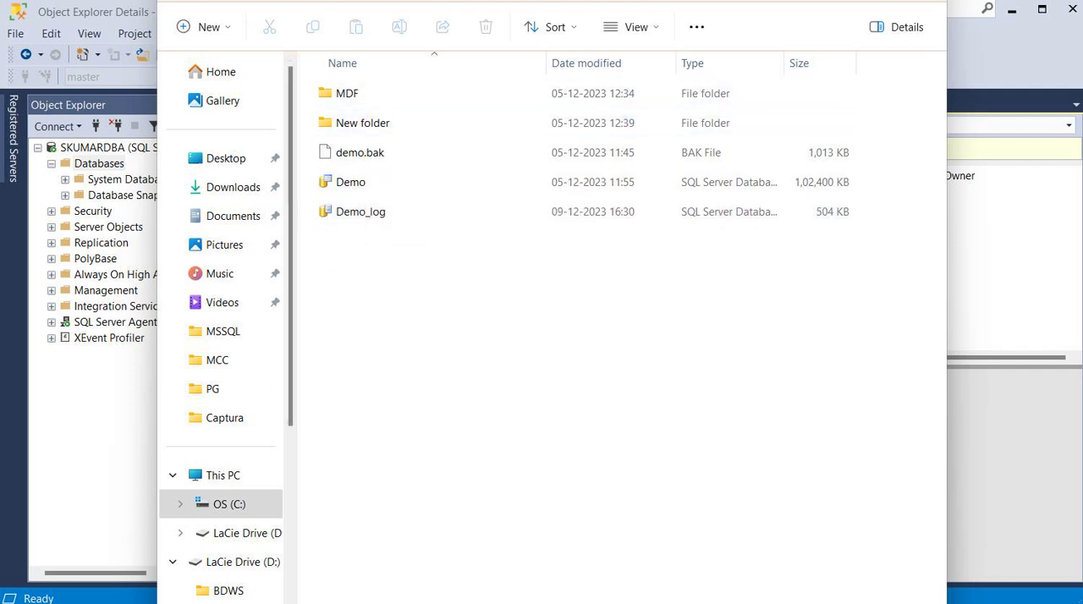
pyautogui.click(367, 184)
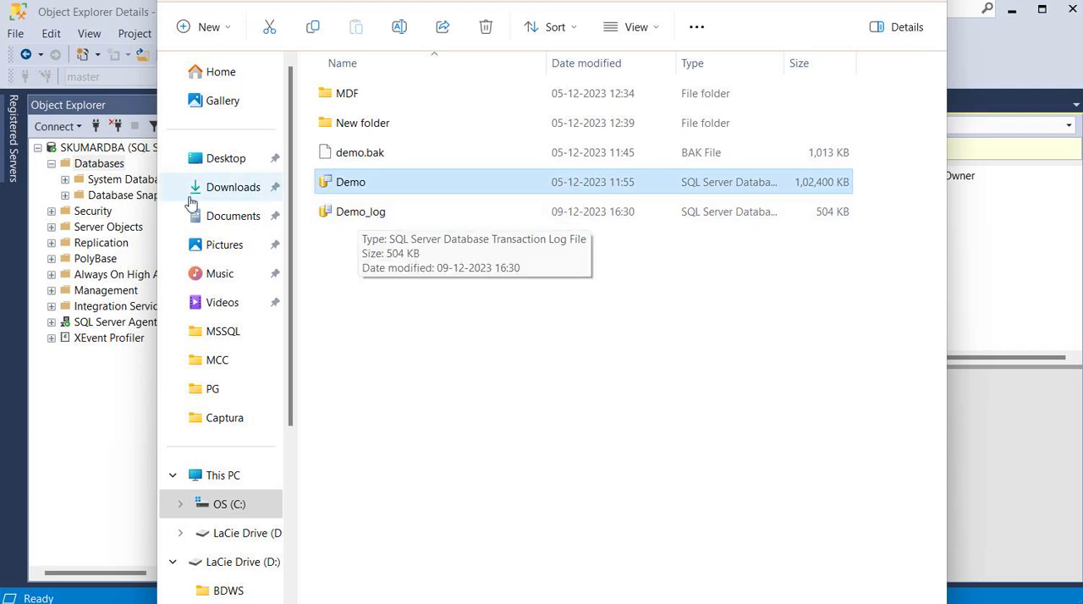
# Return to SQL Server Management Studio, refresh the Databases list and expand the Demo database.
pyautogui.click(107, 167)
pyautogui.click(173, 126)
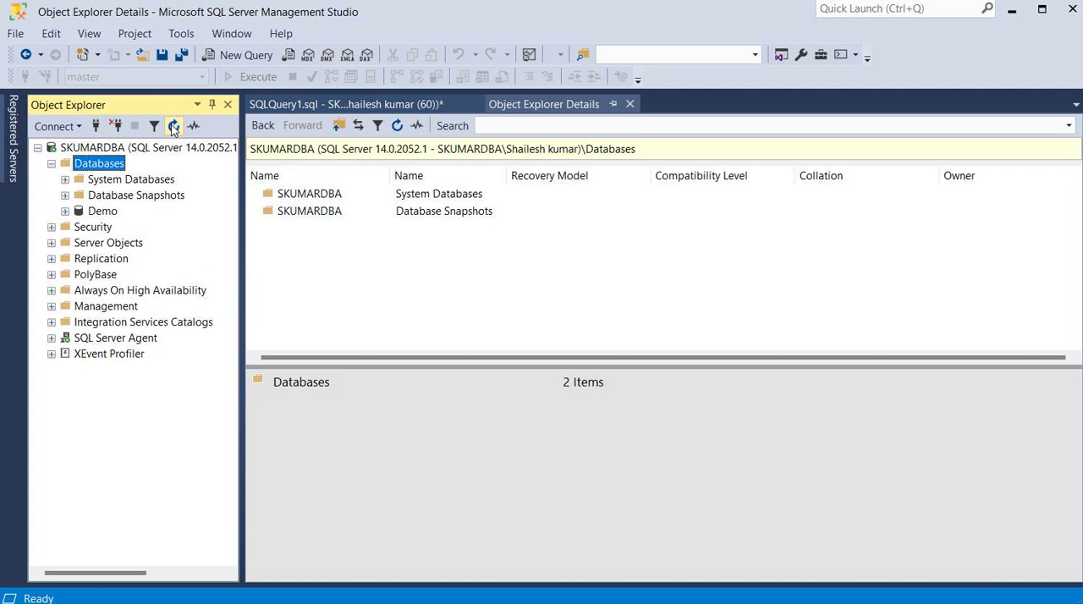
pyautogui.click(78, 215)
pyautogui.click(66, 212)
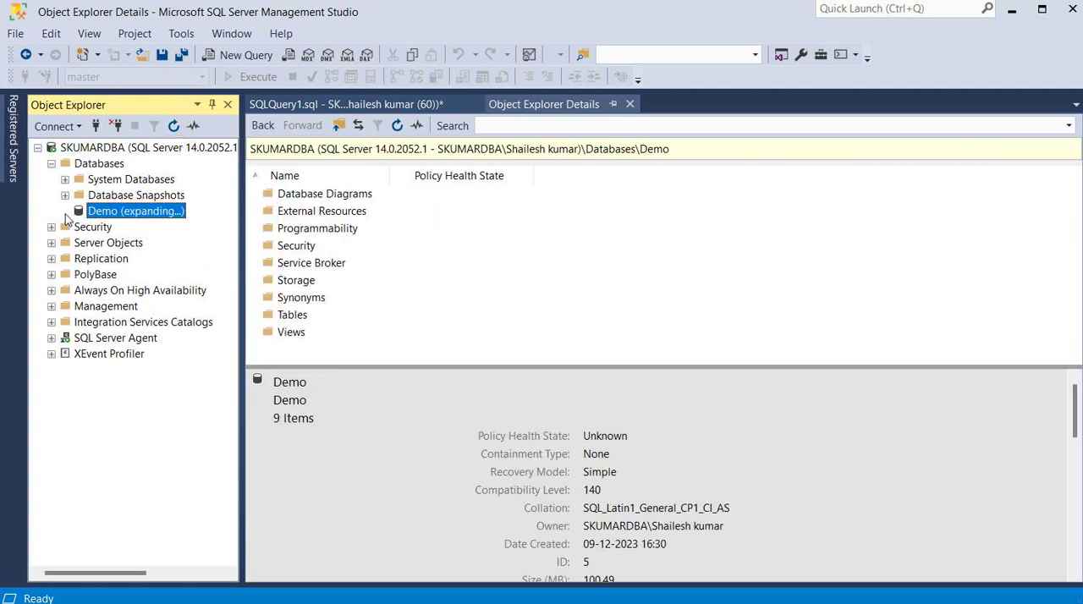
# Examine the Demo database's tables, declining to create the diagram support objects, and collapse the database again.
pyautogui.click(79, 228)
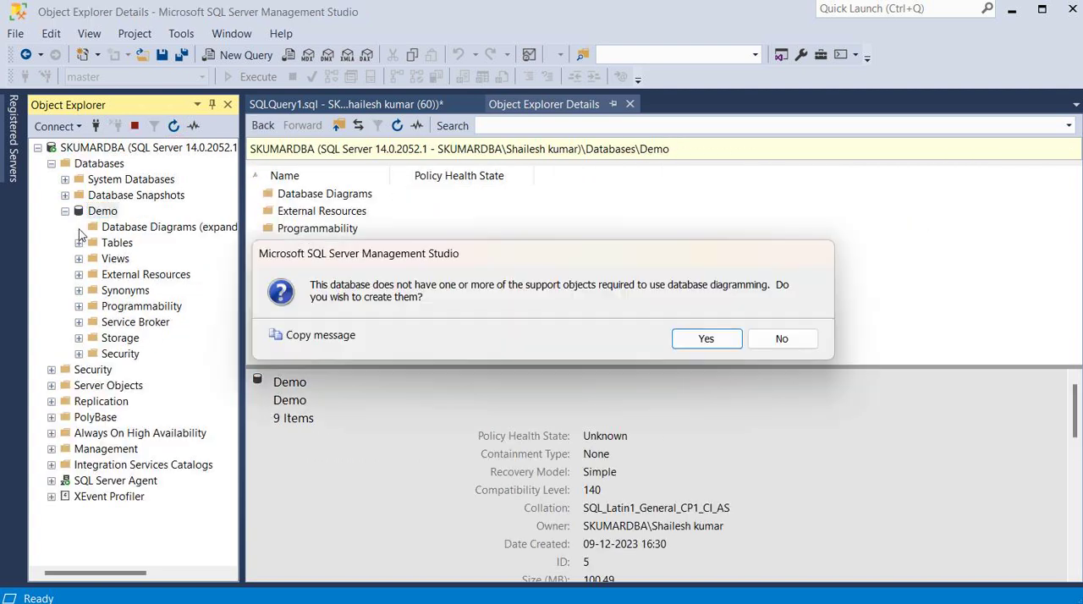
pyautogui.click(779, 340)
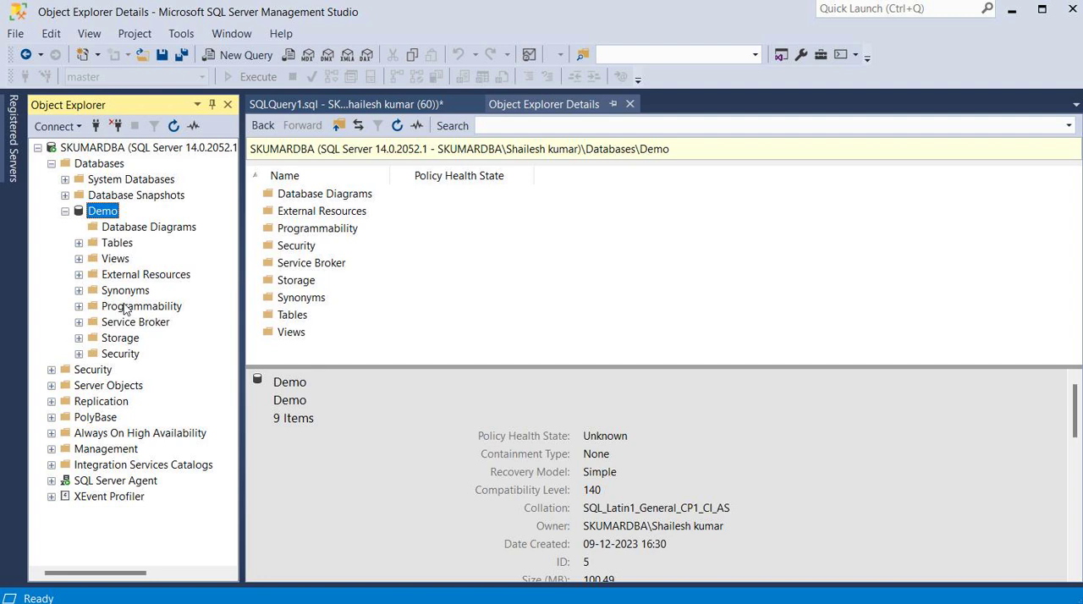
pyautogui.click(79, 244)
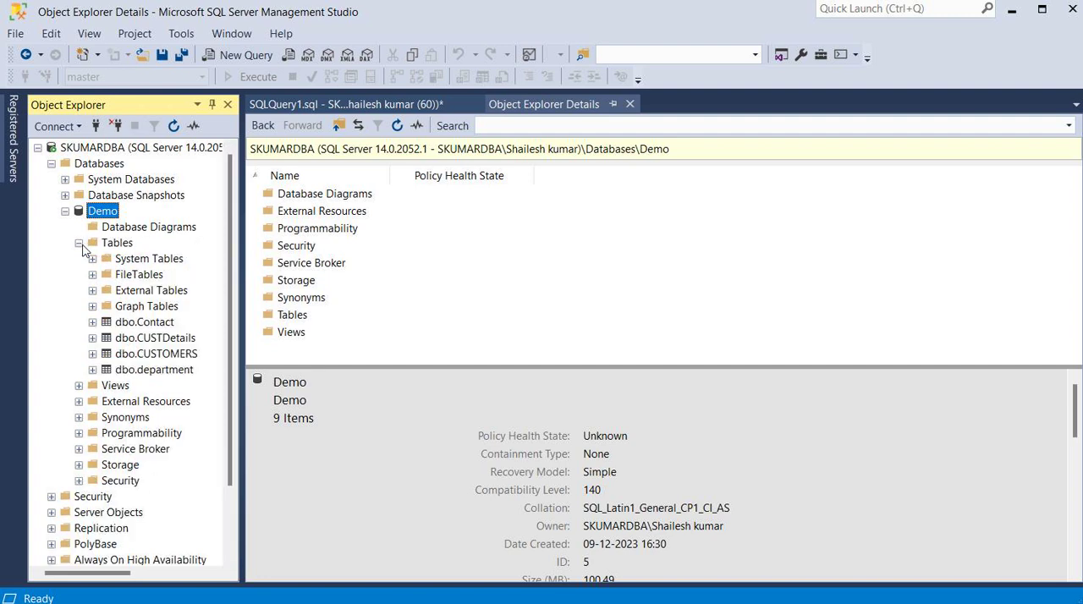
pyautogui.click(79, 243)
pyautogui.click(66, 211)
pyautogui.click(66, 211)
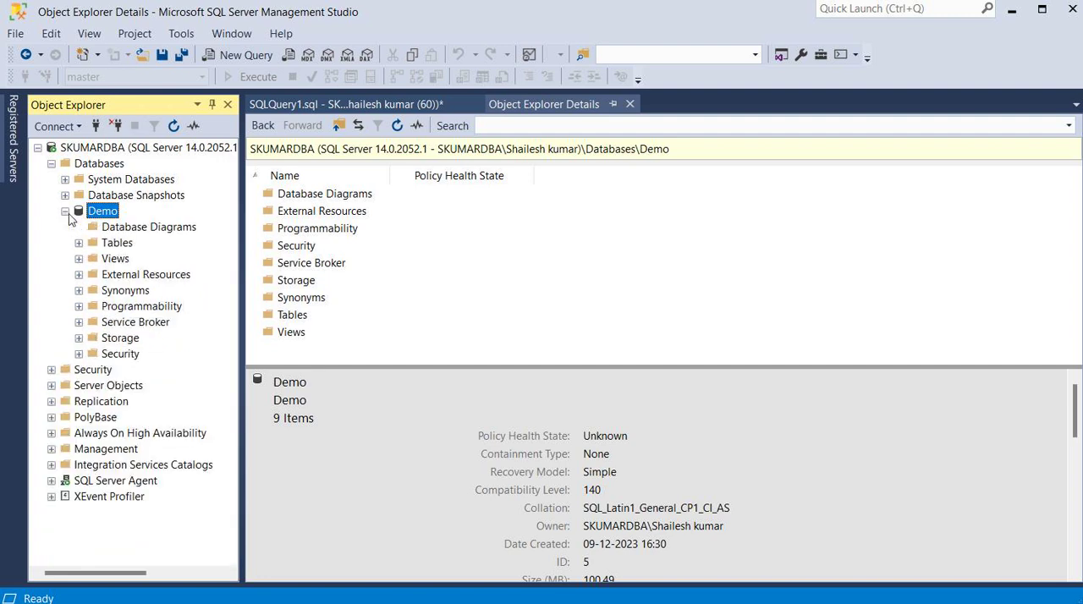
pyautogui.click(66, 211)
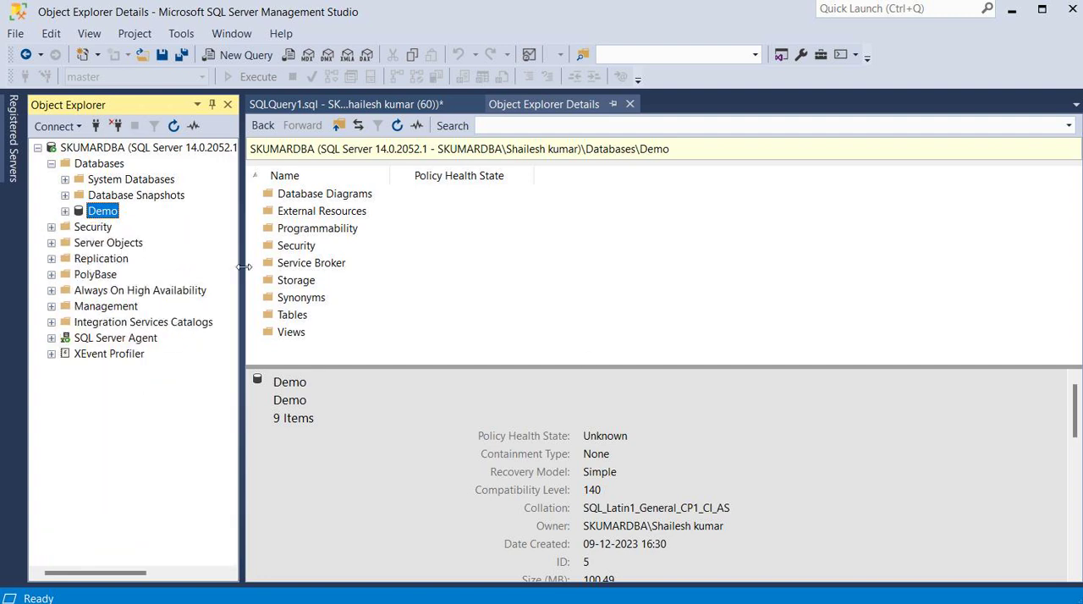
# Disconnect Object Explorer from the server and reconnect to the same Database Engine using Windows Authentication.
pyautogui.click(116, 127)
pyautogui.click(61, 128)
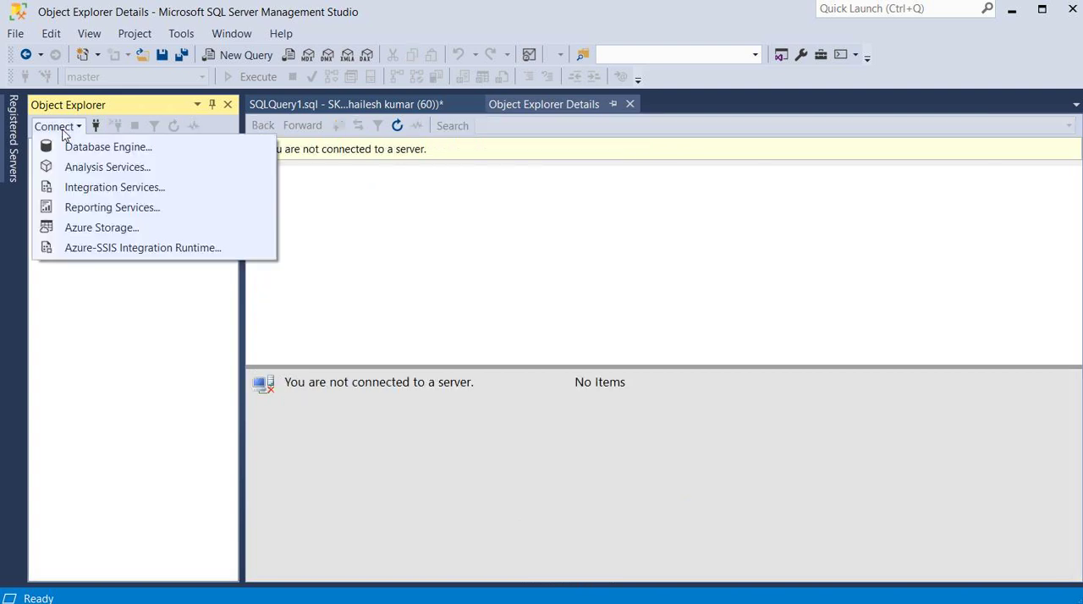
pyautogui.click(78, 148)
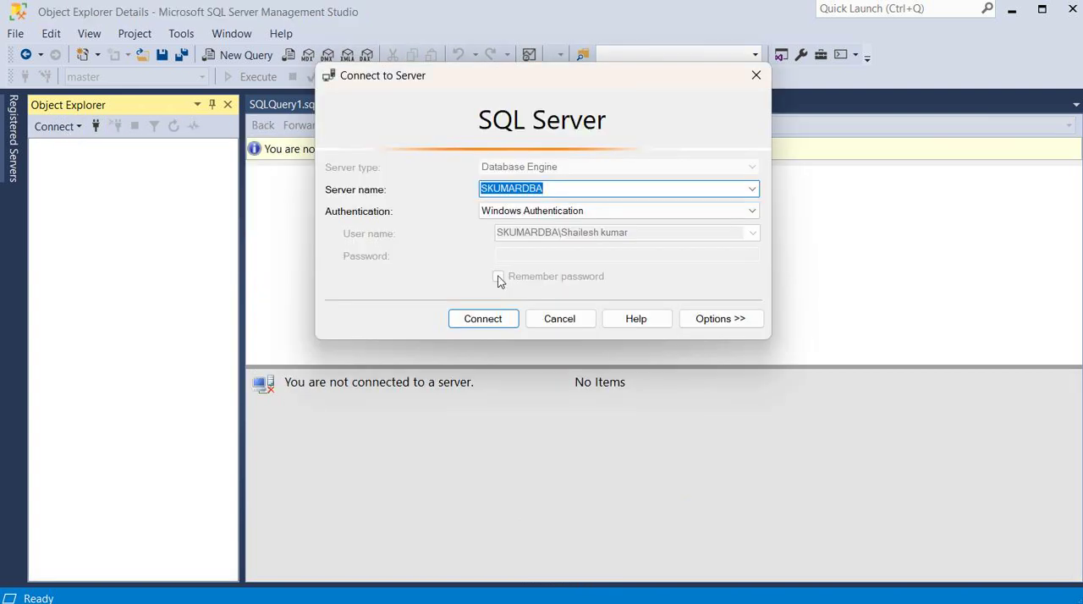
pyautogui.click(497, 324)
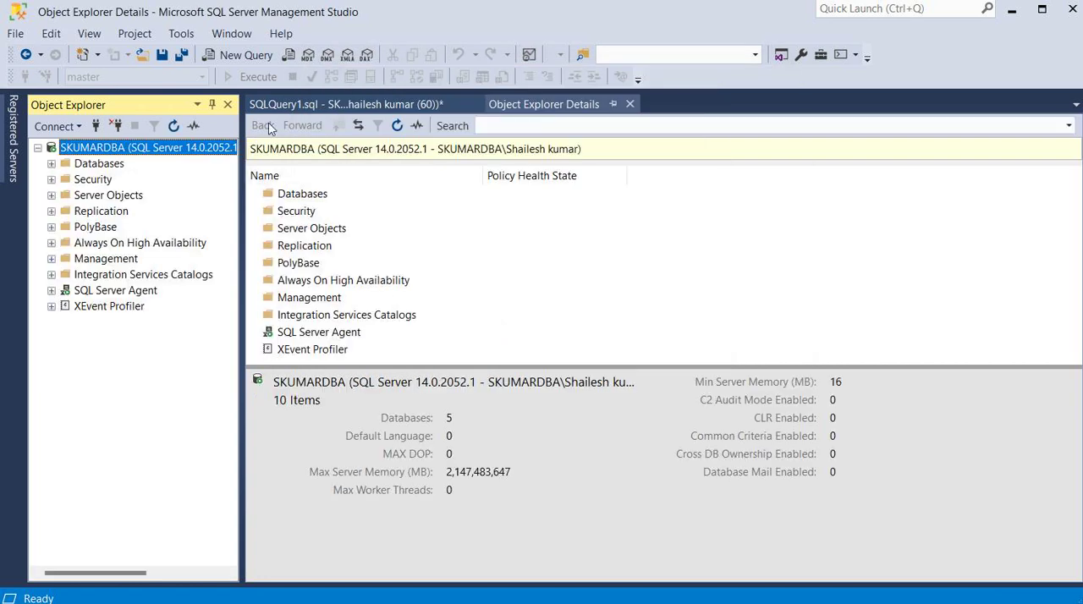
# Try to attach Demo by running the CREATE DATABASE ... FOR ATTACH script for C:\Logshipping\Demo.mdf in SQLQuery1.sql.
pyautogui.click(304, 104)
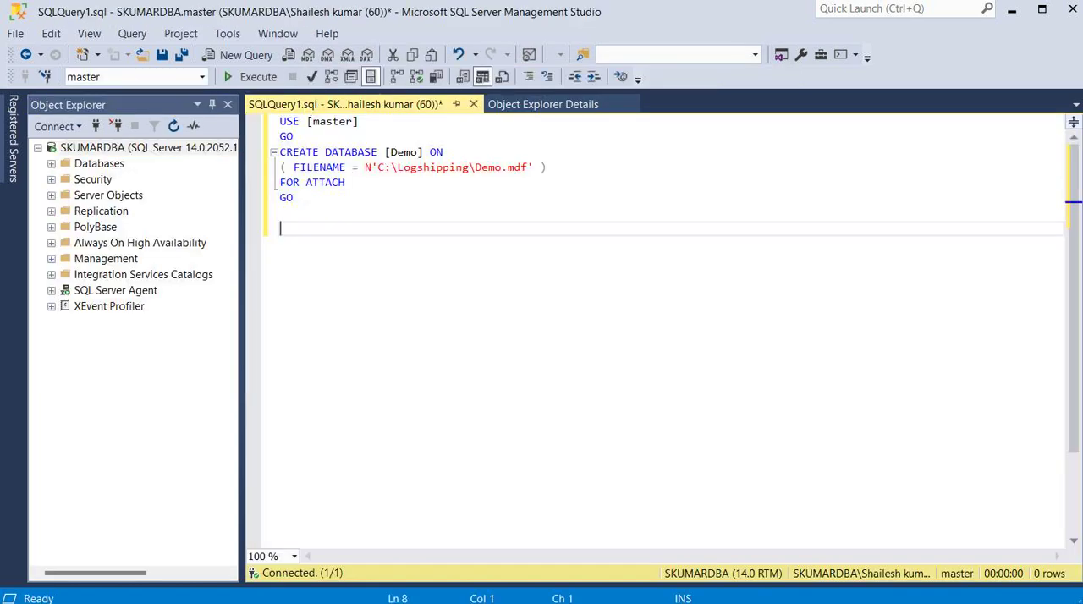
pyautogui.click(270, 188)
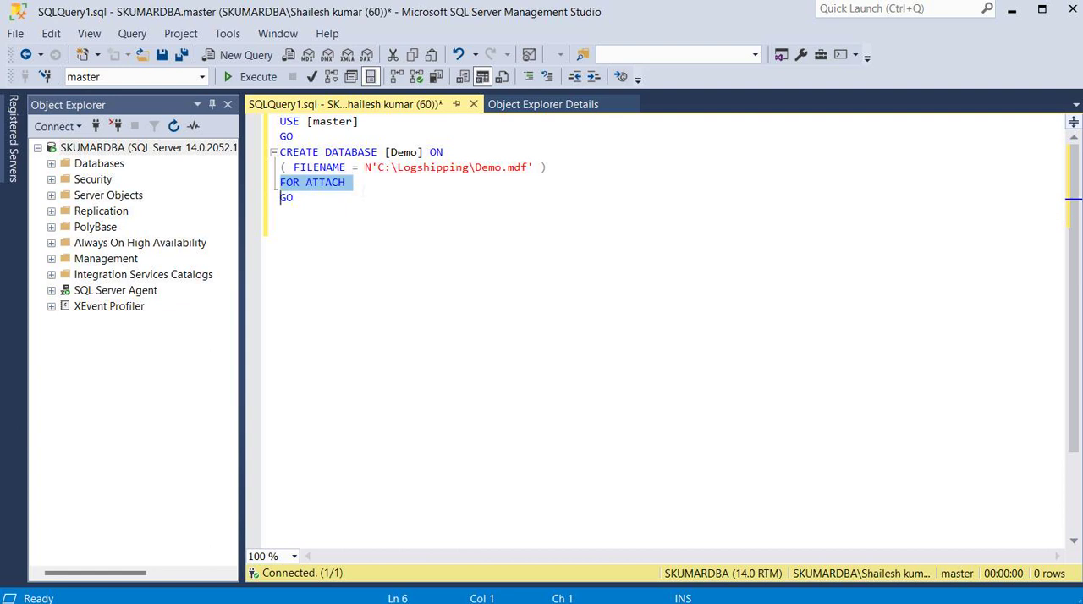
pyautogui.click(281, 228)
pyautogui.click(251, 77)
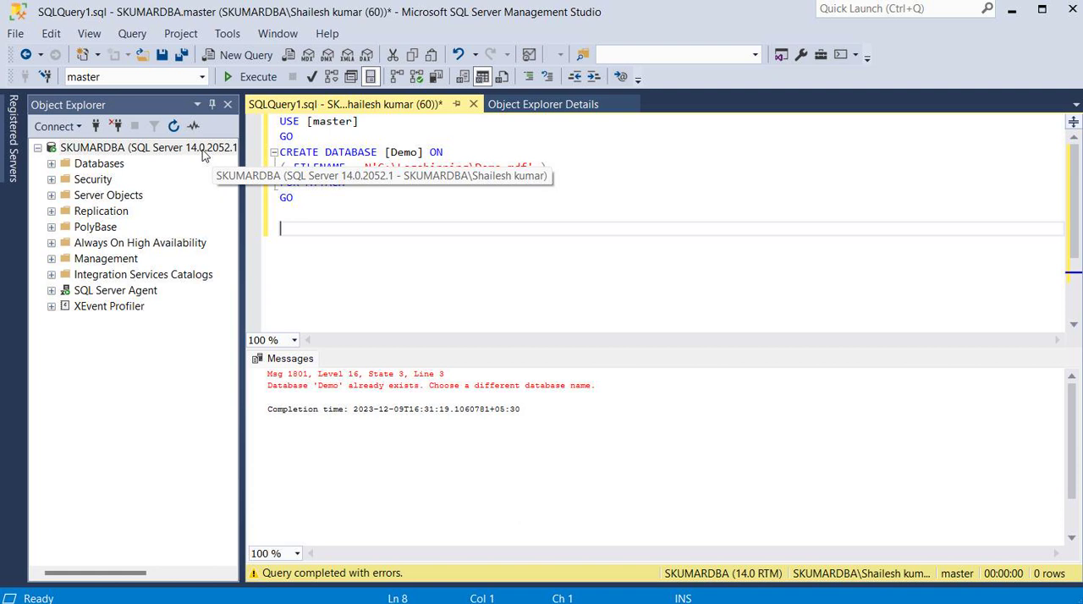
# Expand the Databases list and delete the Demo database, closing its existing connections.
pyautogui.click(153, 145)
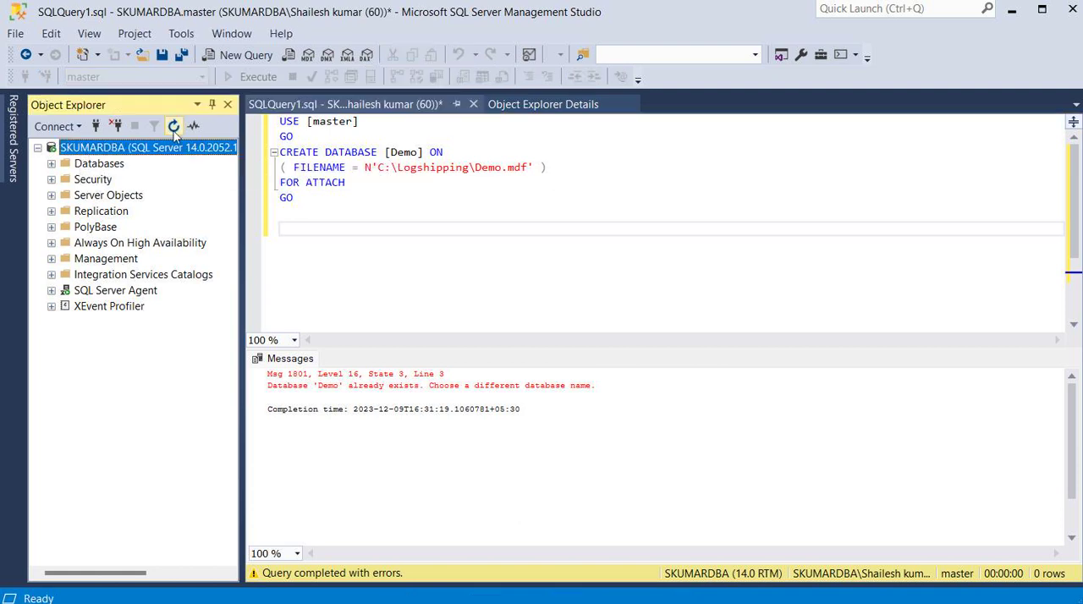
pyautogui.click(52, 164)
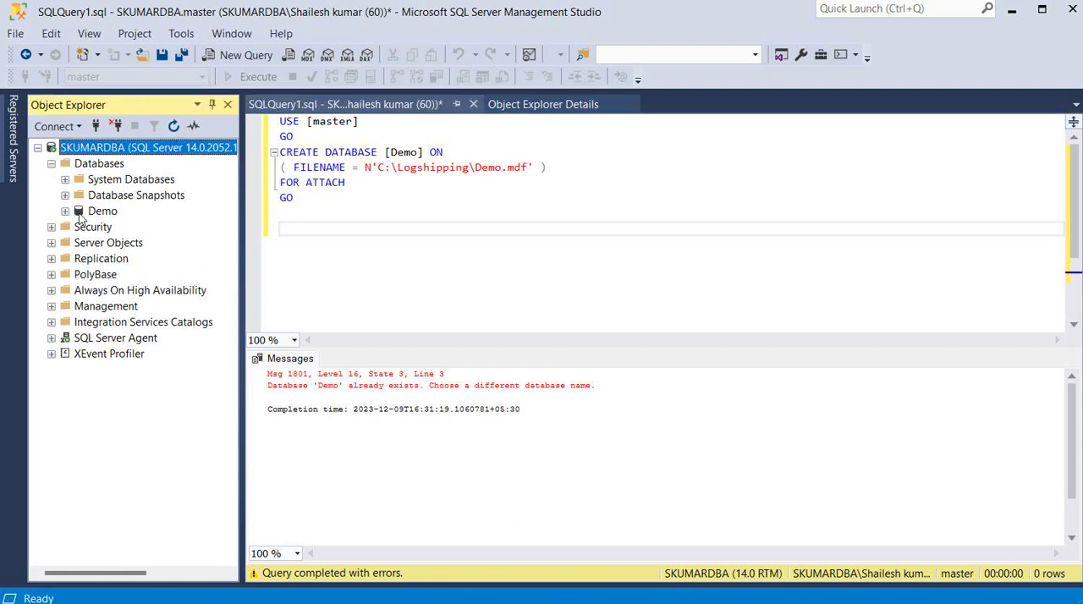
pyautogui.rightClick(80, 215)
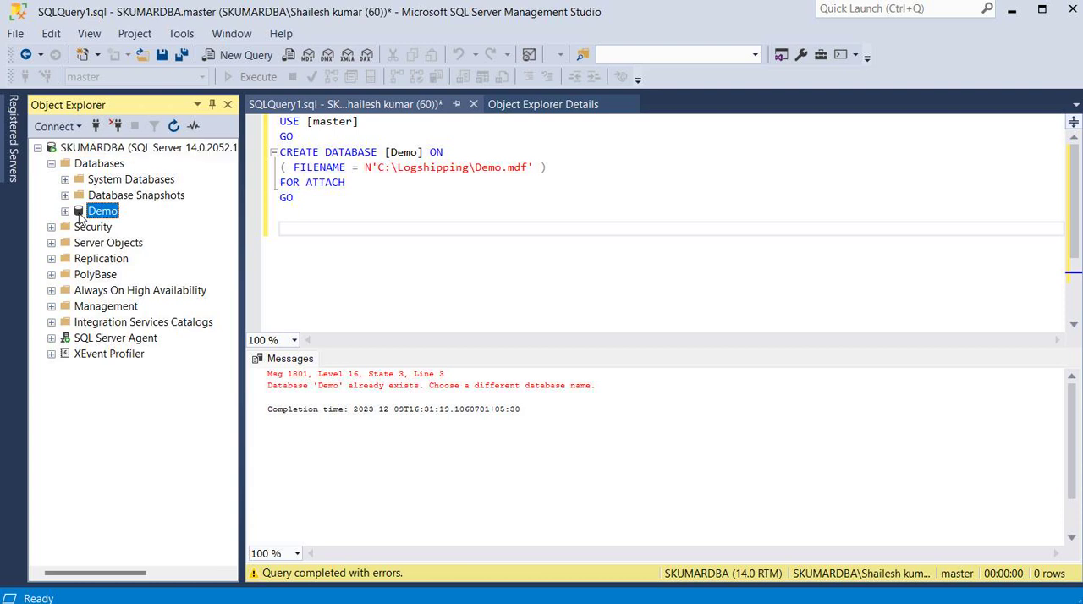
pyautogui.click(136, 438)
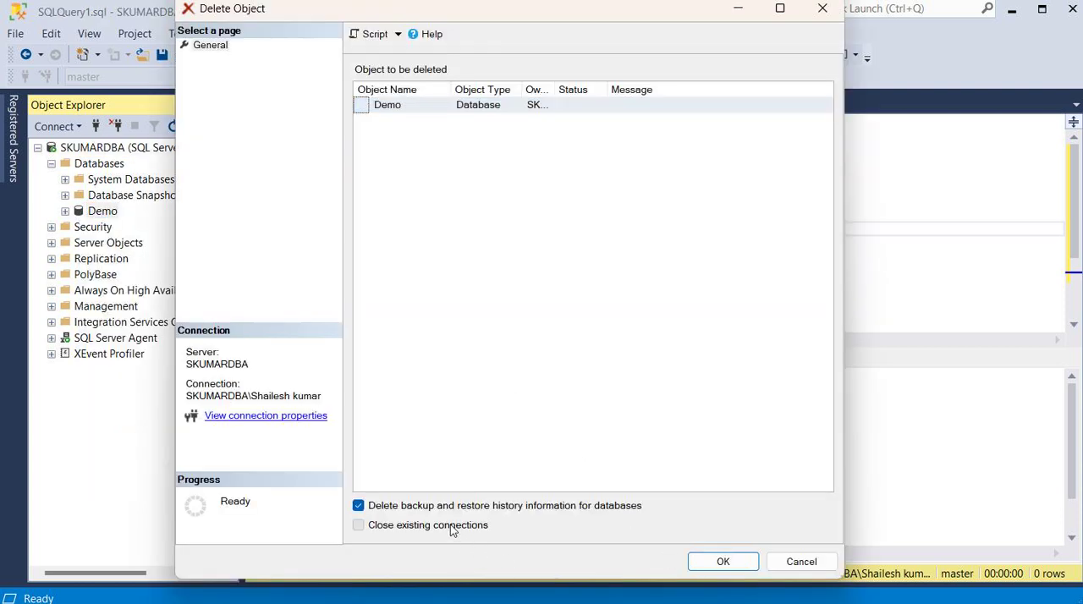
pyautogui.click(449, 525)
pyautogui.click(721, 562)
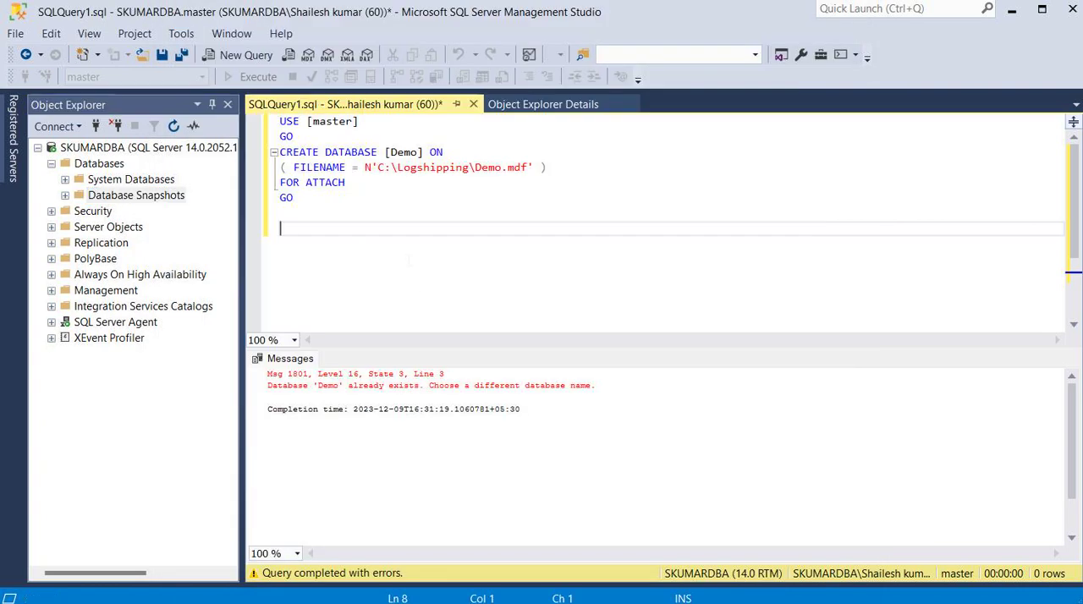
# Try the Demo attach script again and examine the message about the physical file.
pyautogui.click(258, 76)
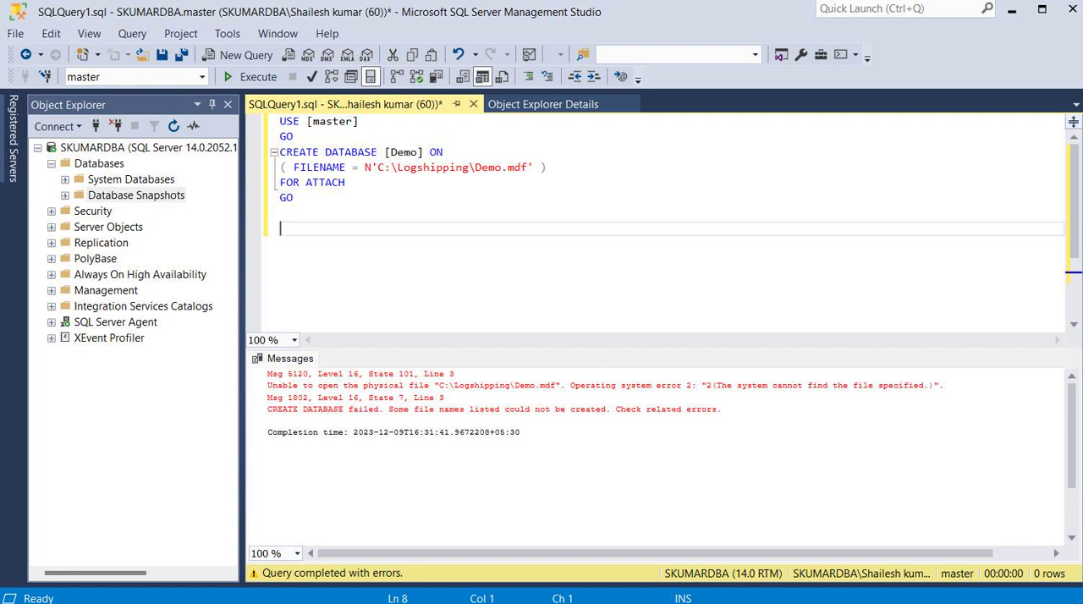
pyautogui.moveTo(946, 386); pyautogui.dragTo(378, 374)
pyautogui.click(382, 185)
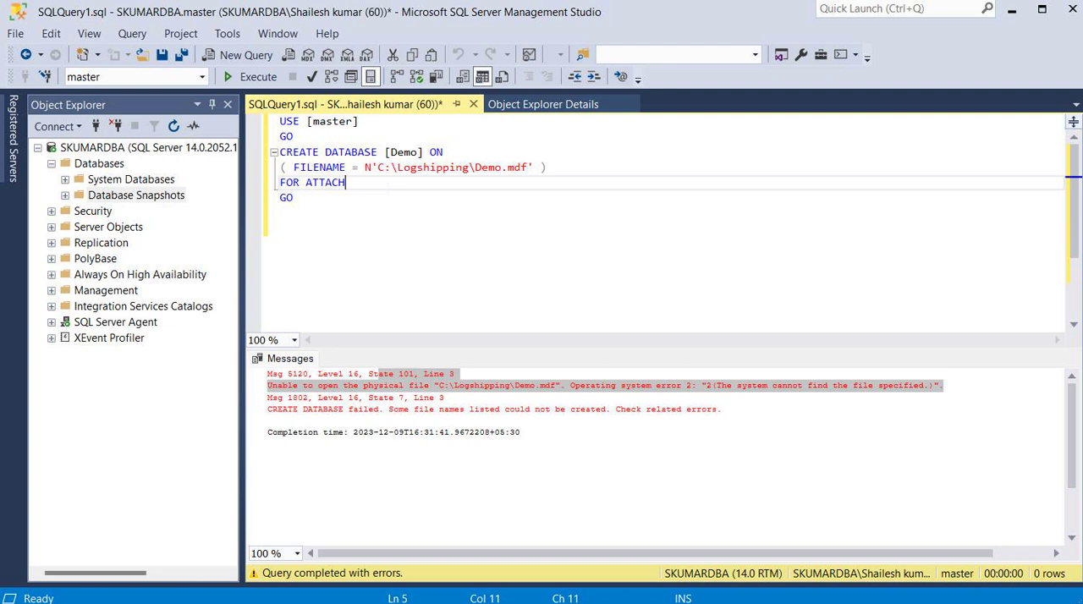
# Switch to File Explorer and check the Logshipping folder and its MDF subfolder for the Demo data file.
pyautogui.click(647, 602)
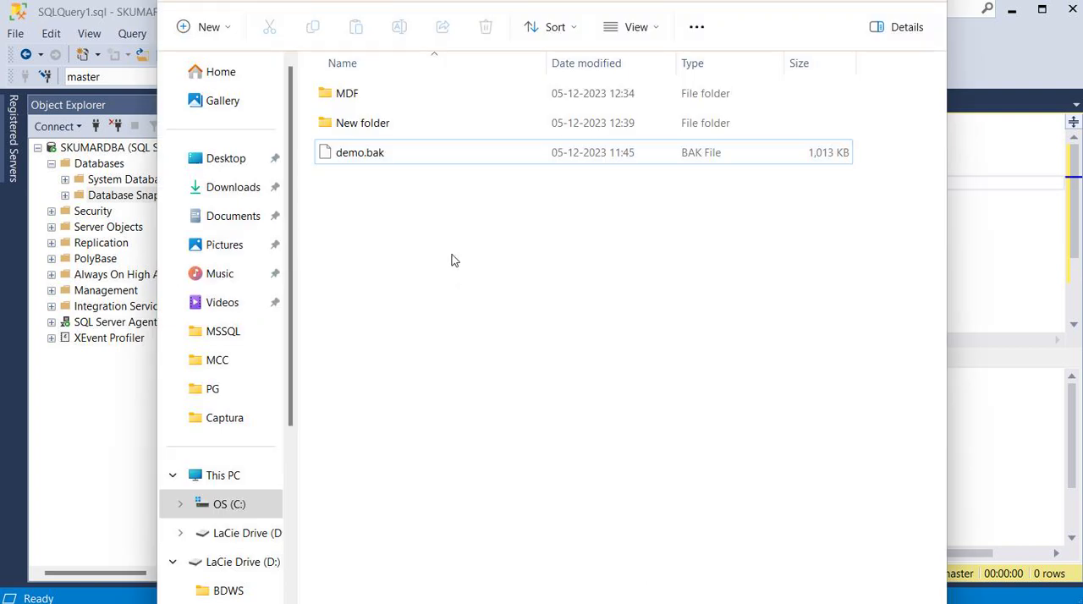
pyautogui.rightClick(437, 231)
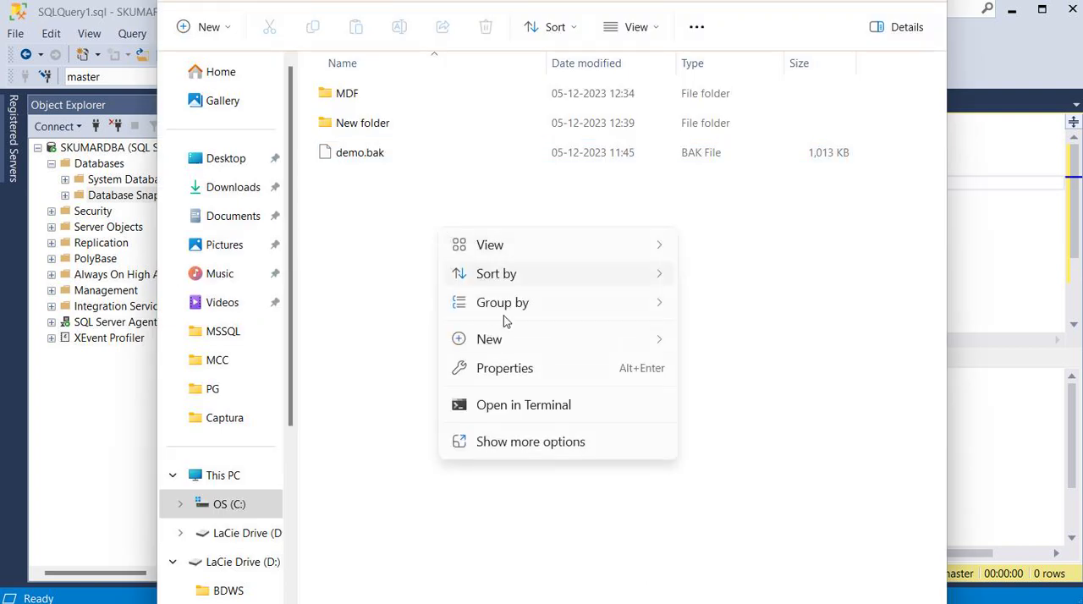
pyautogui.moveTo(467, 326)
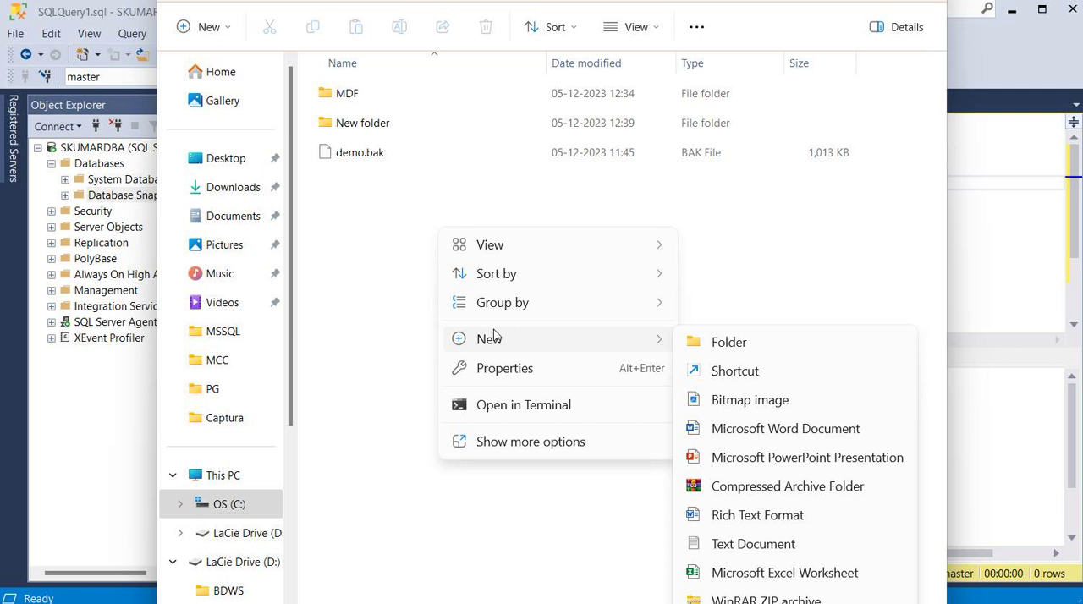
pyautogui.click(365, 327)
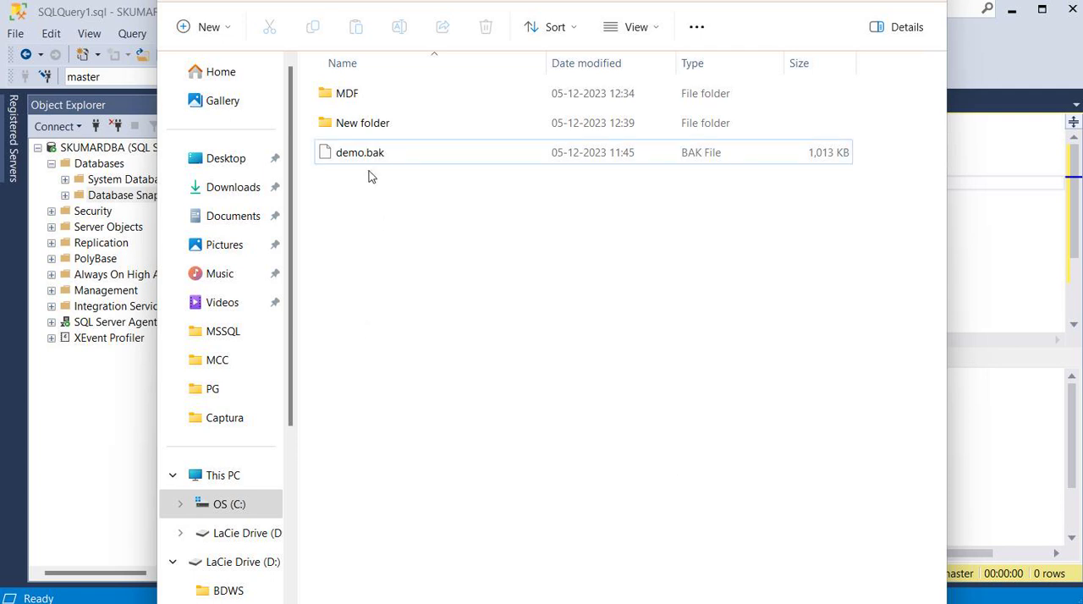
pyautogui.doubleClick(343, 94)
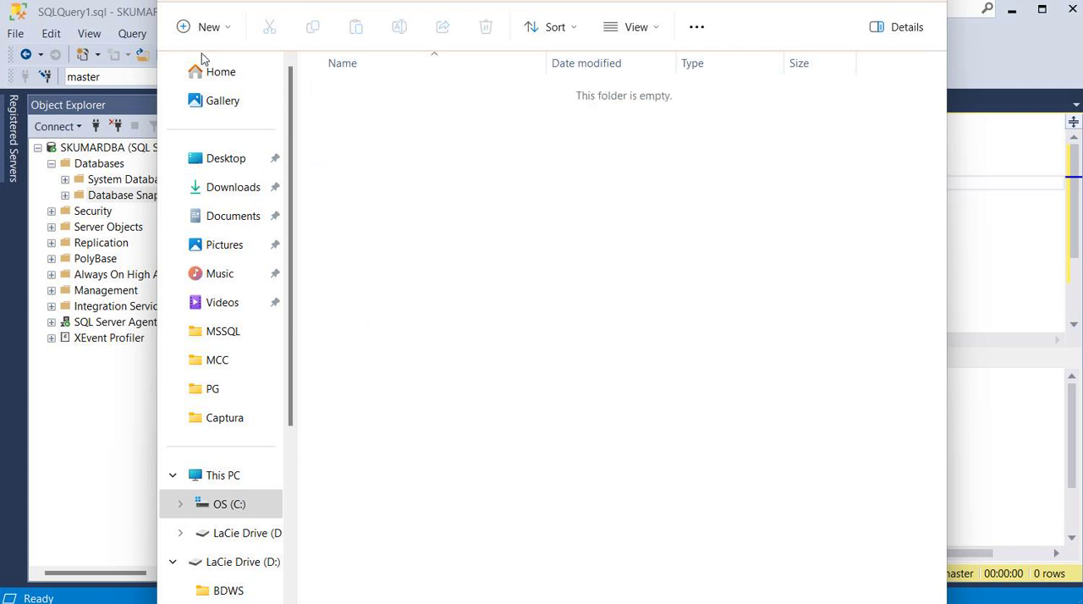
# Copy the Demo data file from C:\LogshippingDR\LS_Demo, leaving out Demo_log.
pyautogui.click(225, 507)
pyautogui.doubleClick(377, 276)
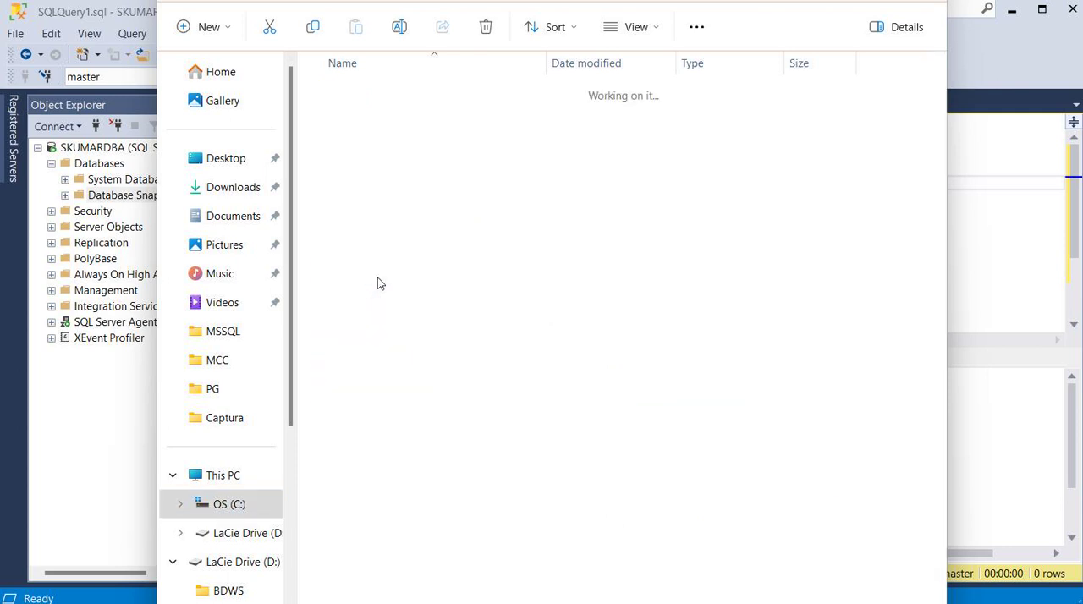
pyautogui.doubleClick(370, 100)
pyautogui.click(361, 101)
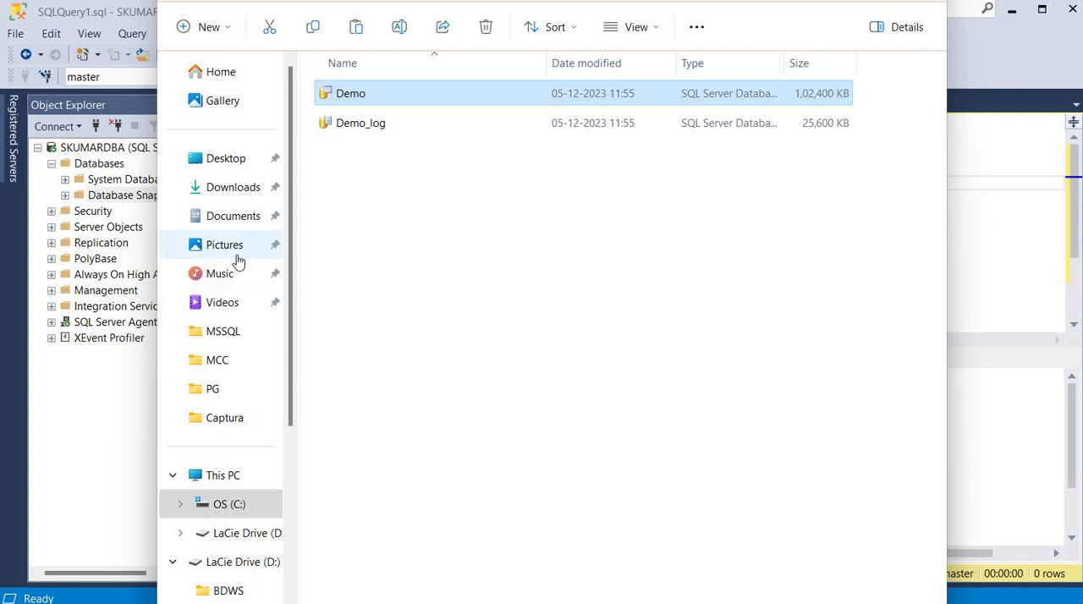
# Paste the copied Demo data file into the C:\Logshipping folder.
pyautogui.click(256, 535)
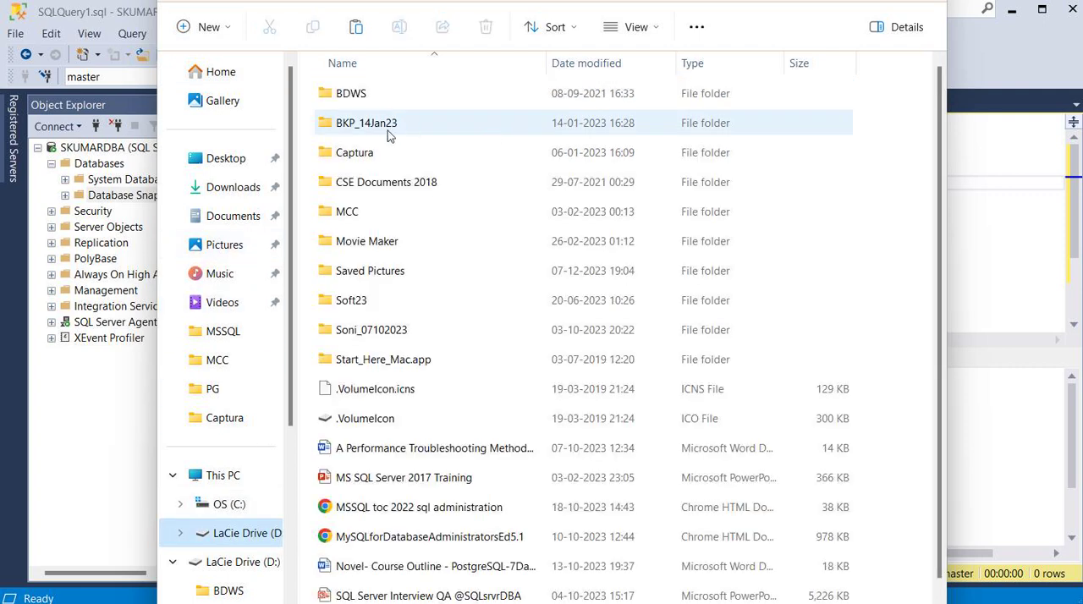
pyautogui.click(246, 510)
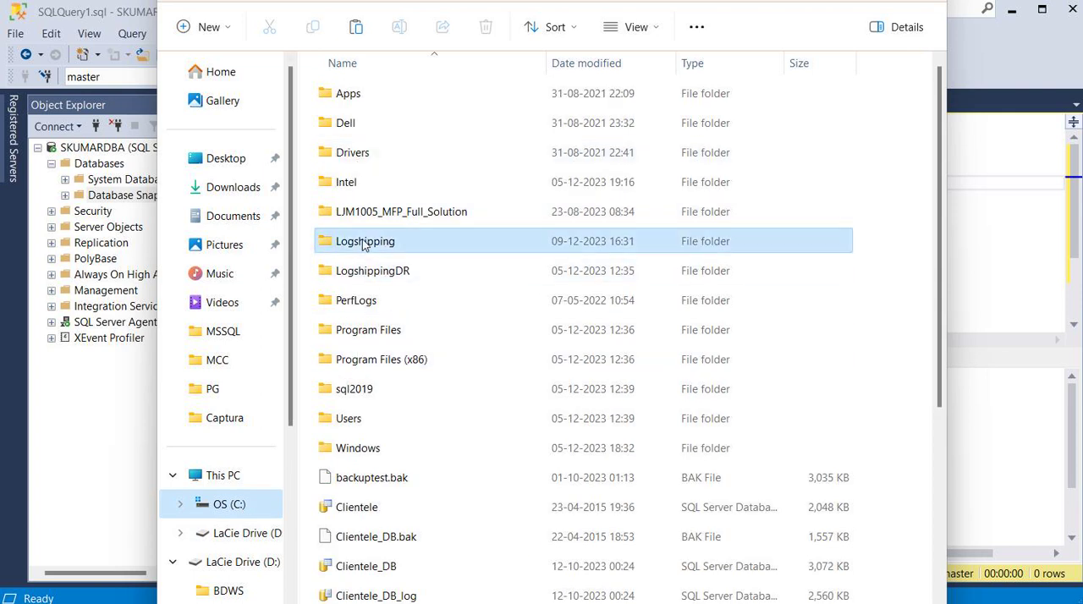
pyautogui.doubleClick(362, 242)
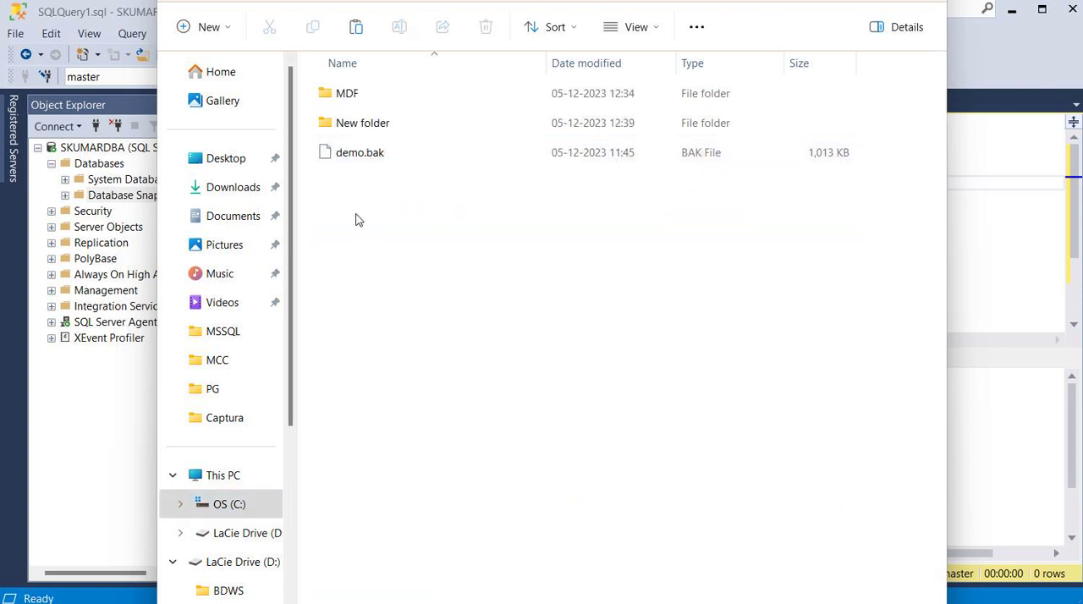
pyautogui.hotkey('ctrl', 'v')
pyautogui.click(436, 228)
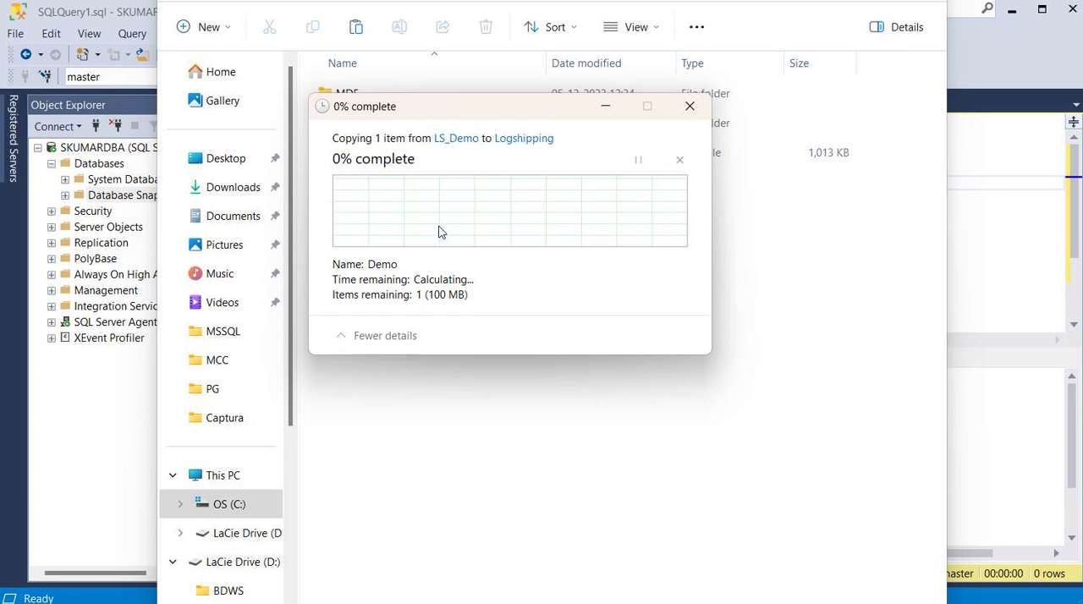
# Return to SQL Server Management Studio and refresh the Databases list.
pyautogui.click(998, 245)
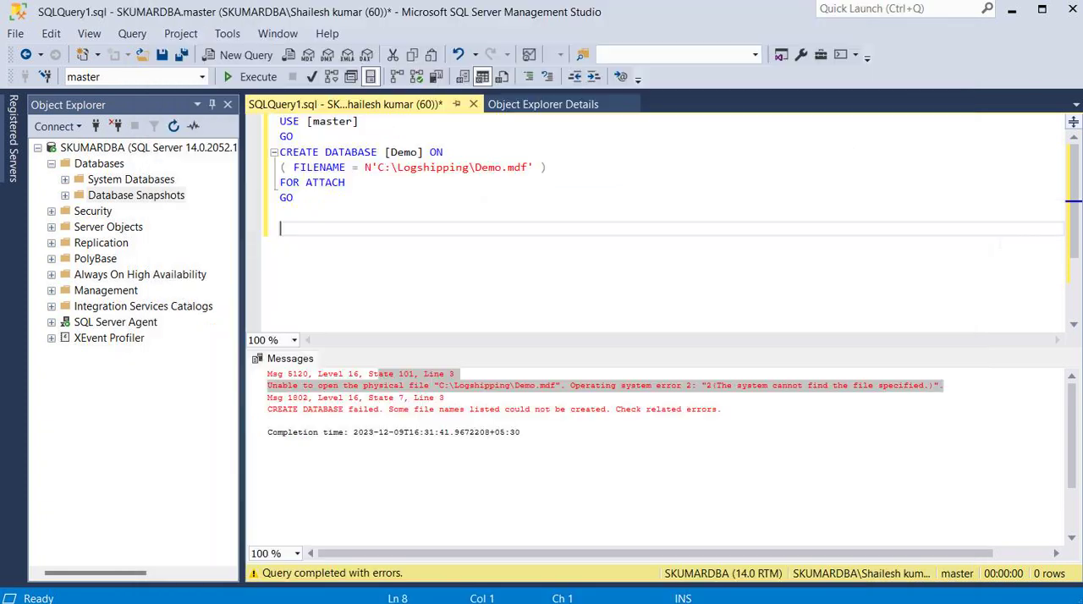
pyautogui.click(435, 203)
pyautogui.click(99, 163)
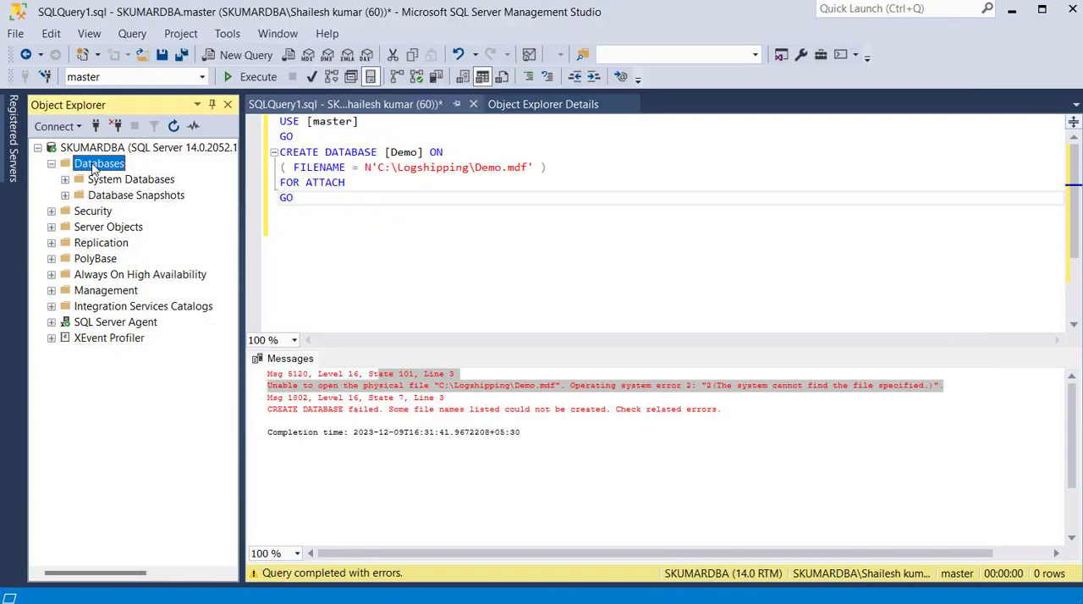
pyautogui.press('F5')
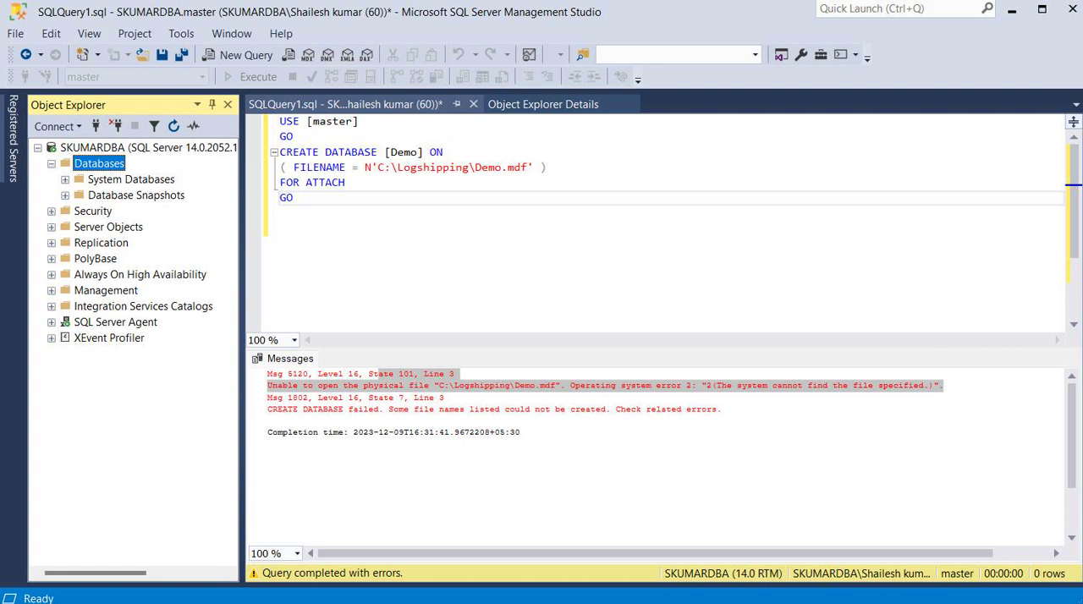
# Run the FOR ATTACH script for C:\Logshipping\Demo.mdf and examine the messages about the log file.
pyautogui.click(399, 213)
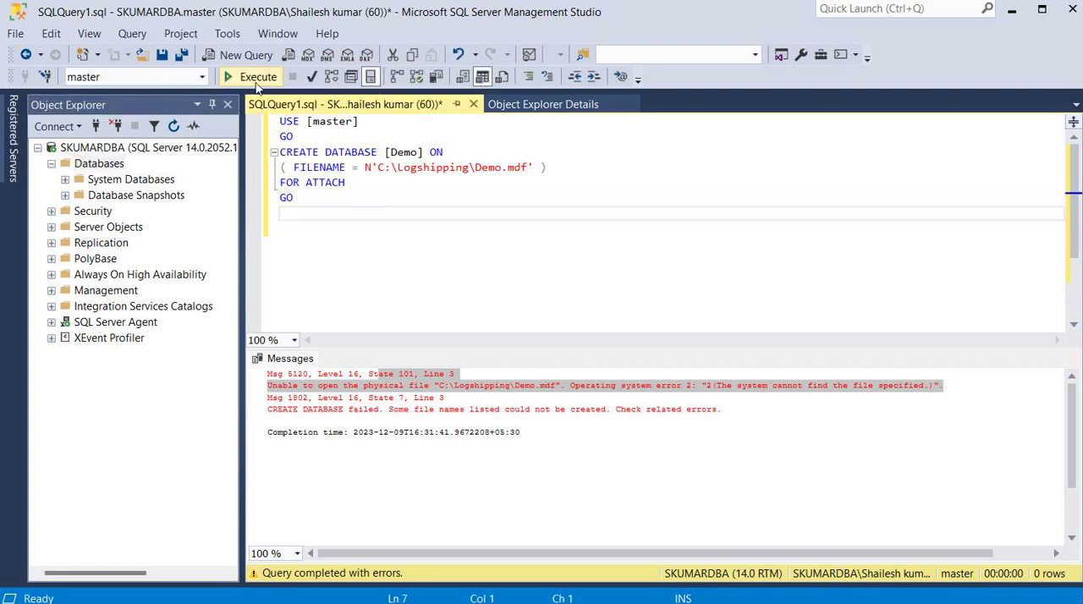
pyautogui.click(256, 77)
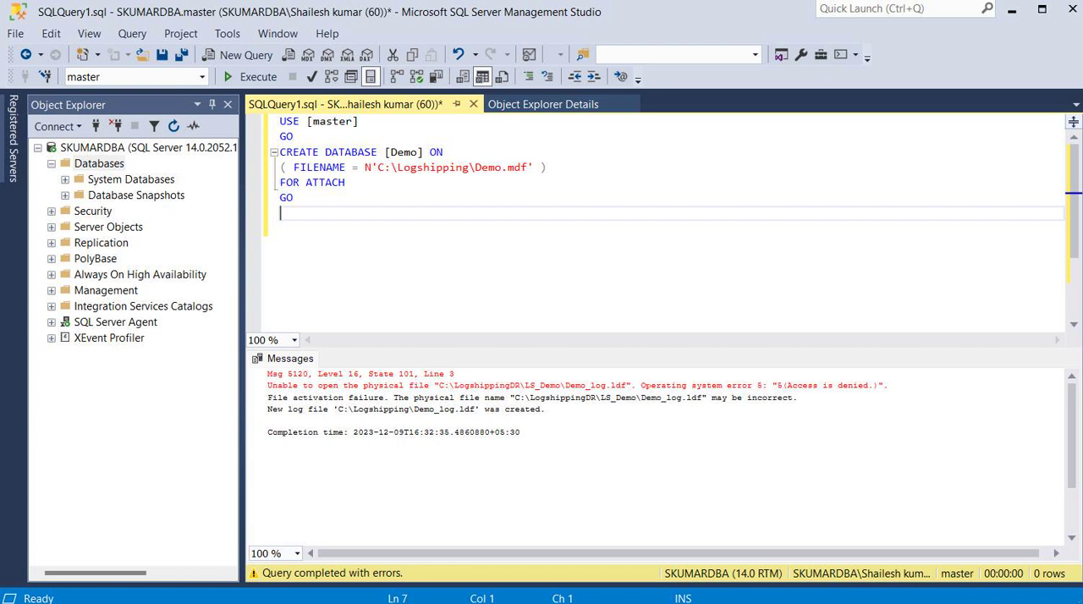
pyautogui.moveTo(605, 386); pyautogui.dragTo(888, 386)
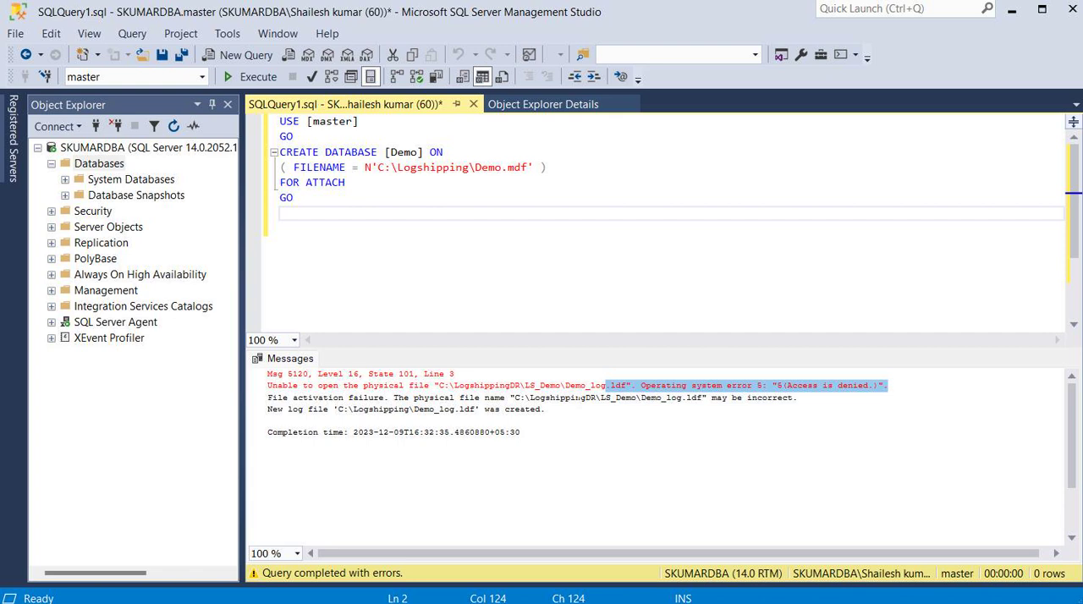
pyautogui.moveTo(581, 397); pyautogui.dragTo(797, 397)
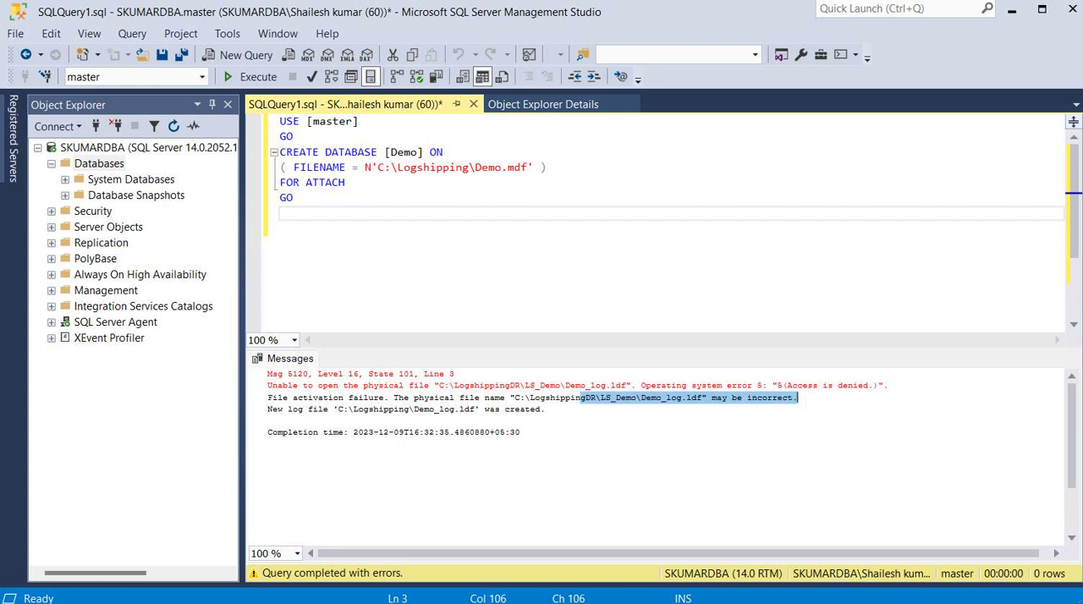
pyautogui.click(538, 422)
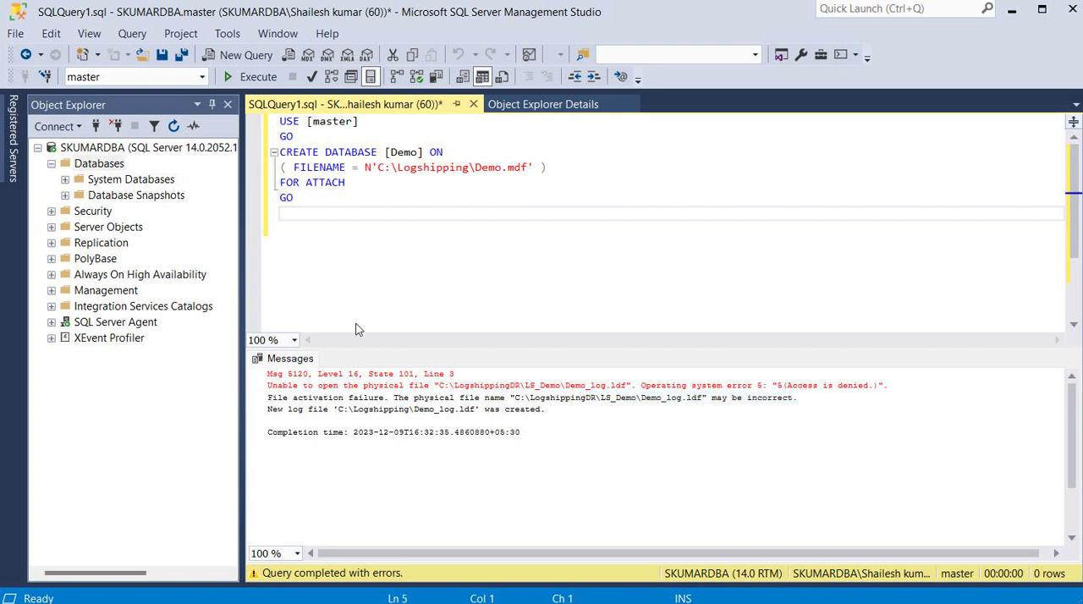
# Refresh the Databases list to check for the attached Demo database and return to the query editor.
pyautogui.click(95, 166)
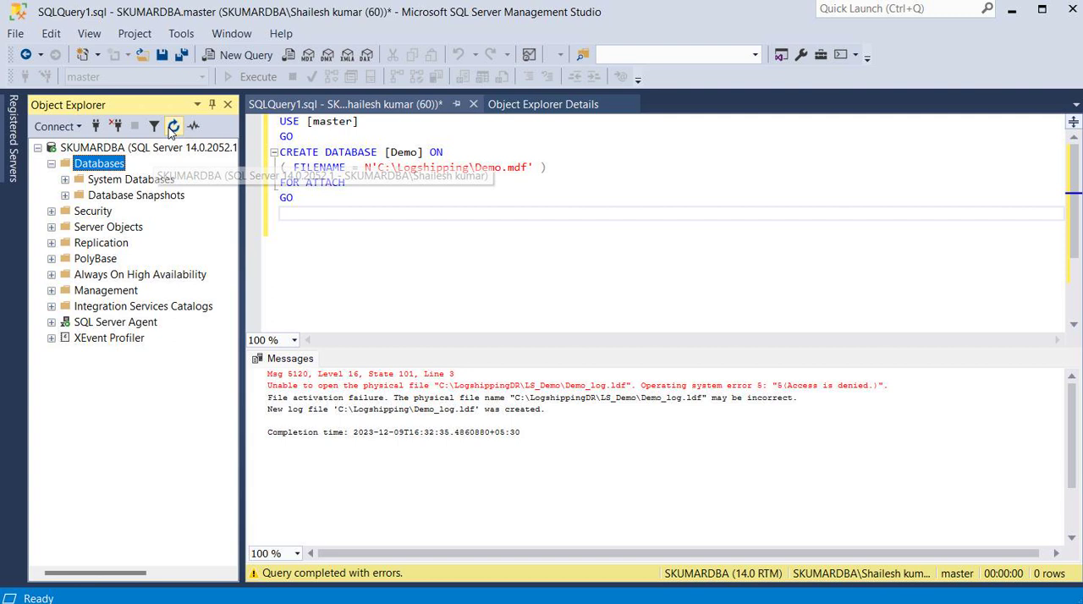
pyautogui.click(173, 125)
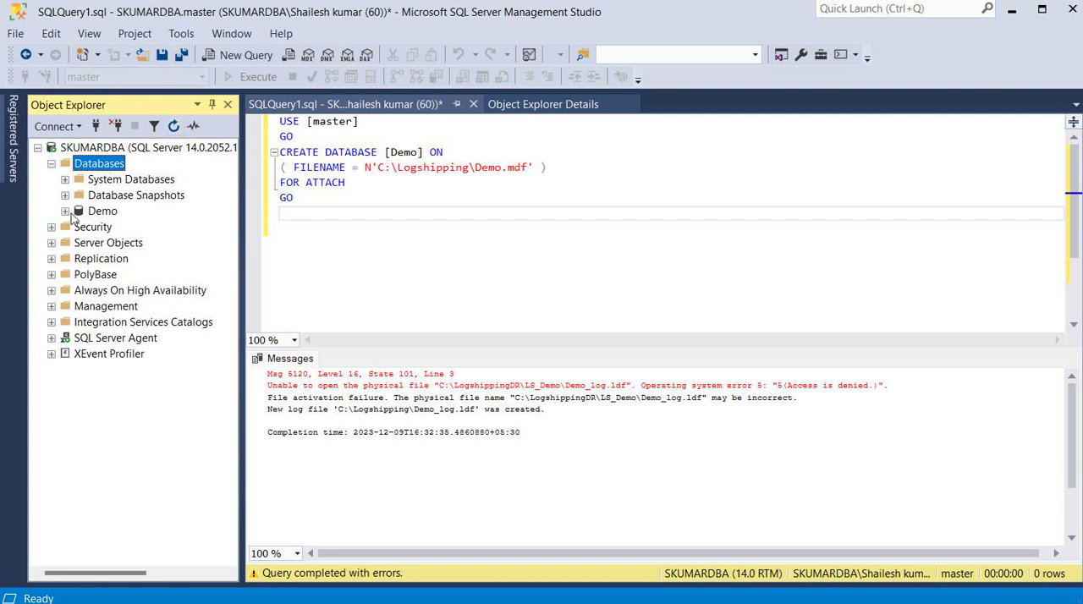
pyautogui.click(321, 213)
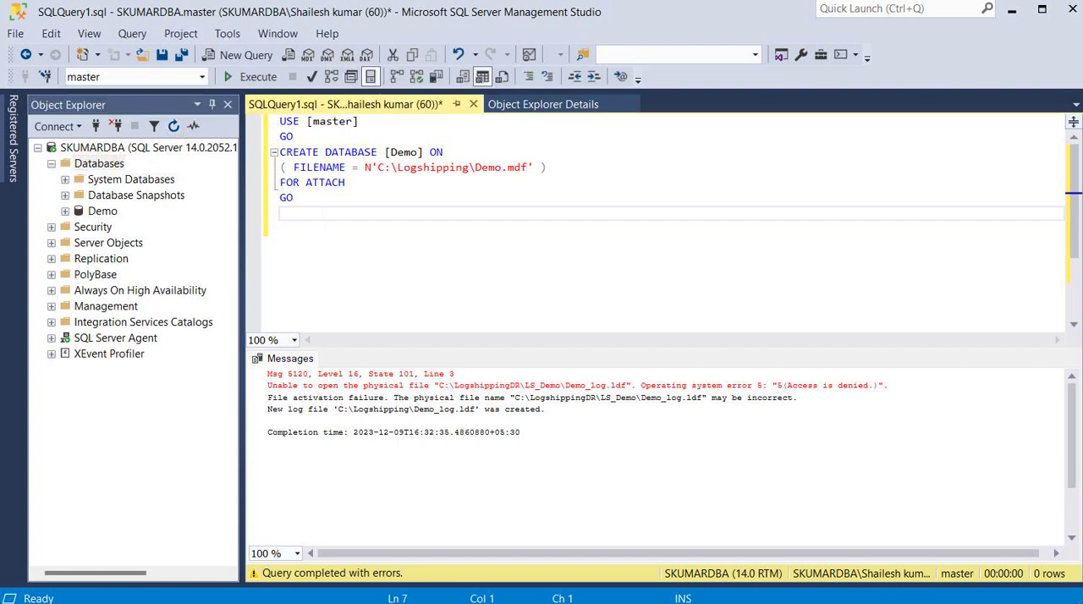
# Add the statement "dbcc checkdb" on a separate line below the FOR ATTACH script, after the final GO.
pyautogui.press('Return')
pyautogui.press('Return')
pyautogui.press('Return')
pyautogui.press('Up')
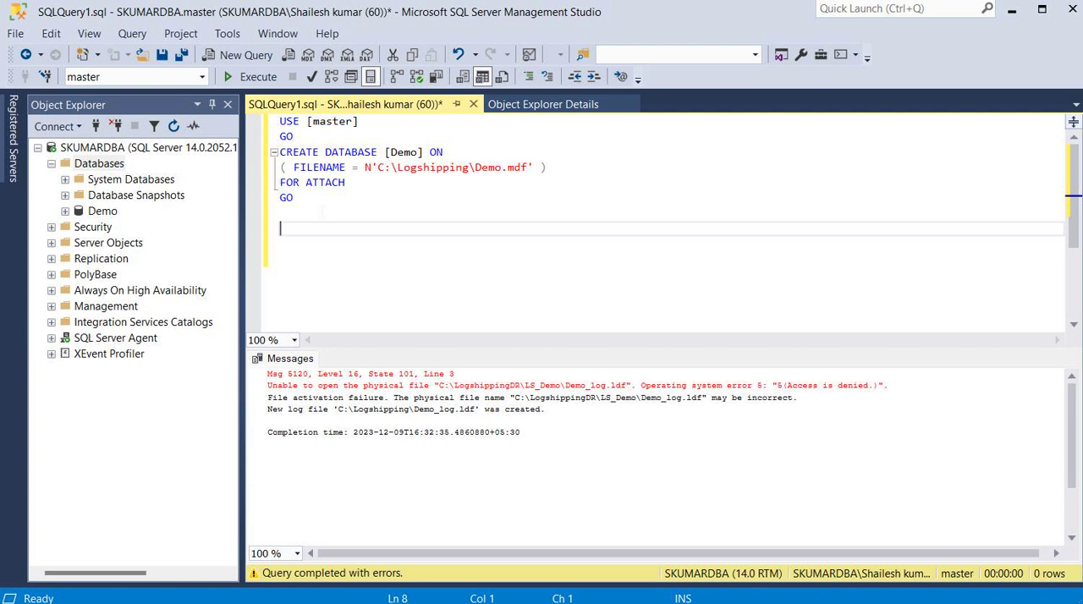
pyautogui.write('dbcc checkdb')
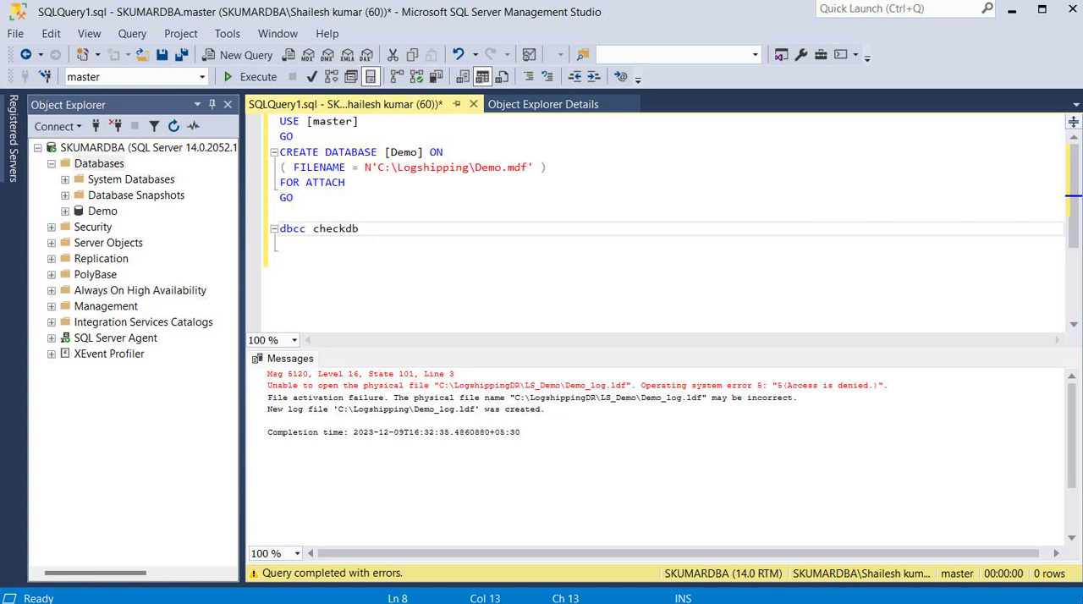
# Switch the query's database context to Demo and execute only the dbcc checkdb statement.
pyautogui.hotkey('shift', 'Home')
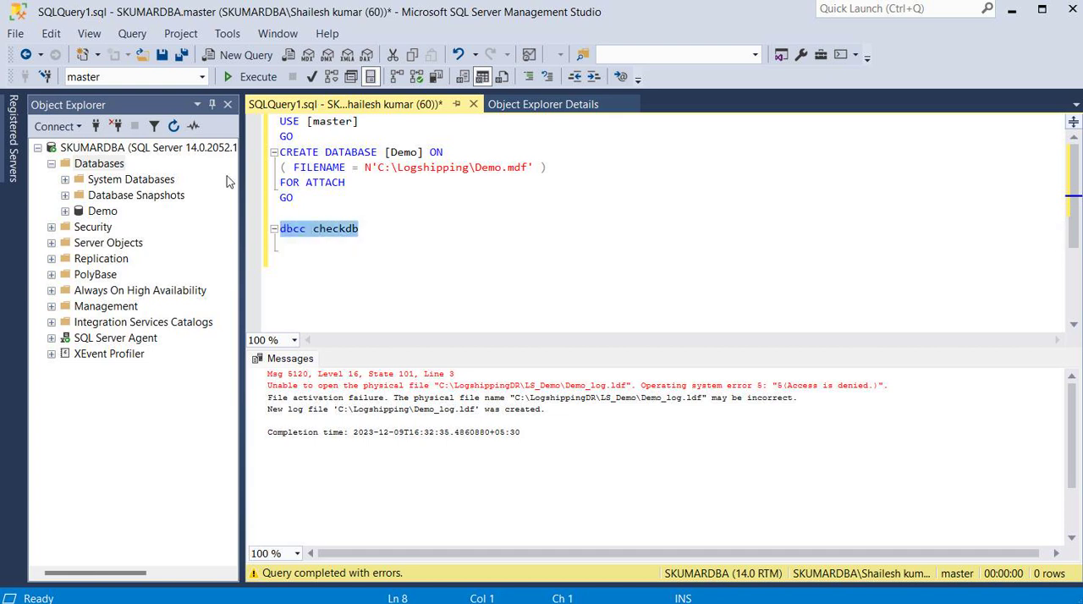
pyautogui.click(202, 76)
pyautogui.click(112, 95)
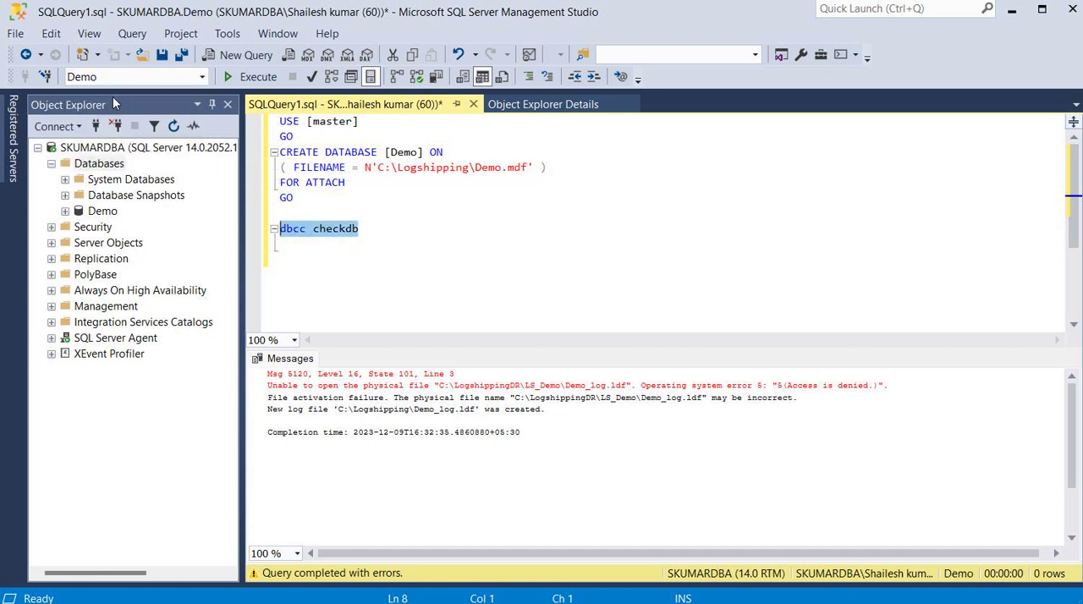
pyautogui.click(257, 77)
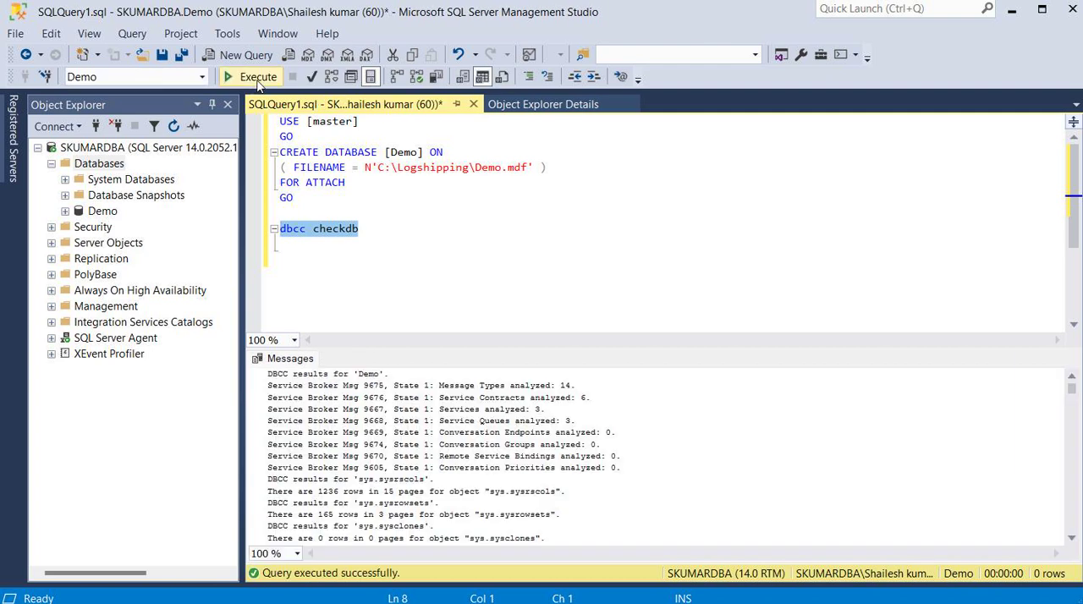
# Enlarge the results area and examine the DBCC messages for Demo's user tables, such as Contact, department, CUSTOMERS and CUSTDetails.
pyautogui.moveTo(490, 348); pyautogui.dragTo(542, 245)
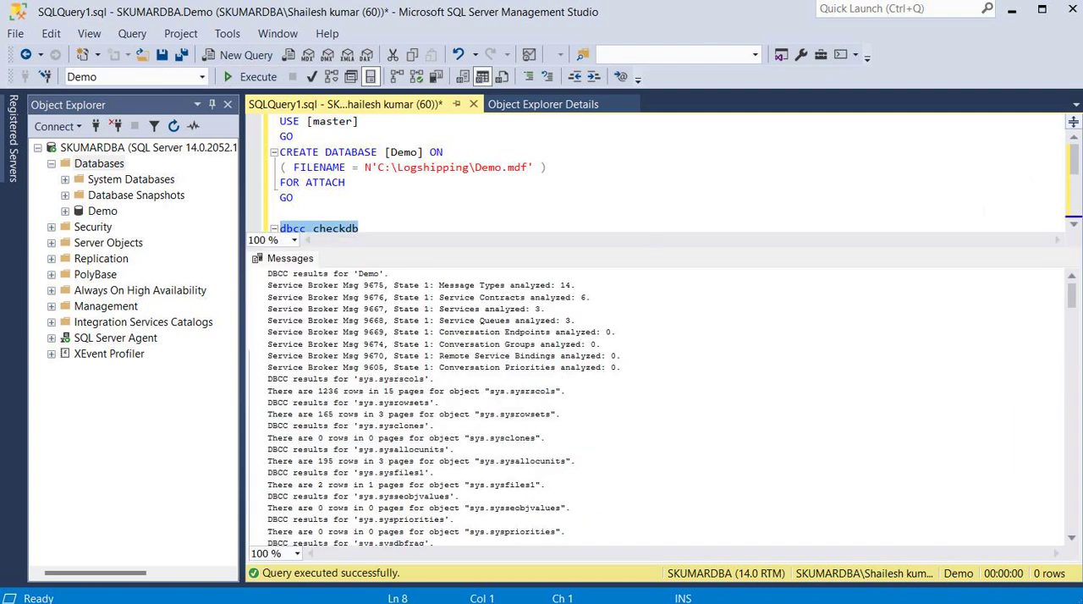
pyautogui.moveTo(1075, 157); pyautogui.dragTo(1076, 160)
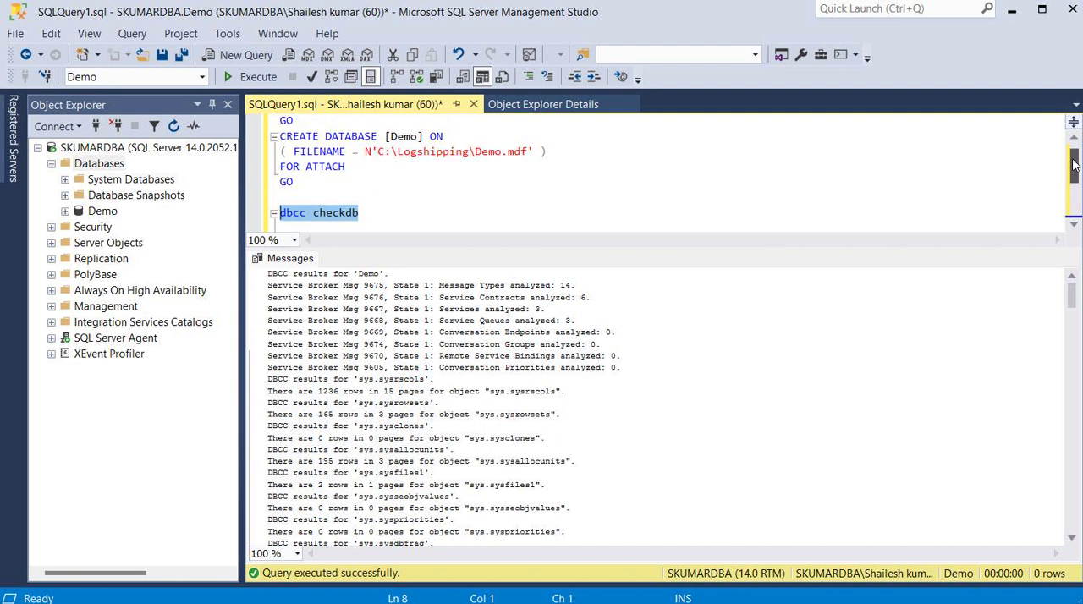
pyautogui.click(1073, 292)
pyautogui.moveTo(1073, 291); pyautogui.dragTo(1059, 481)
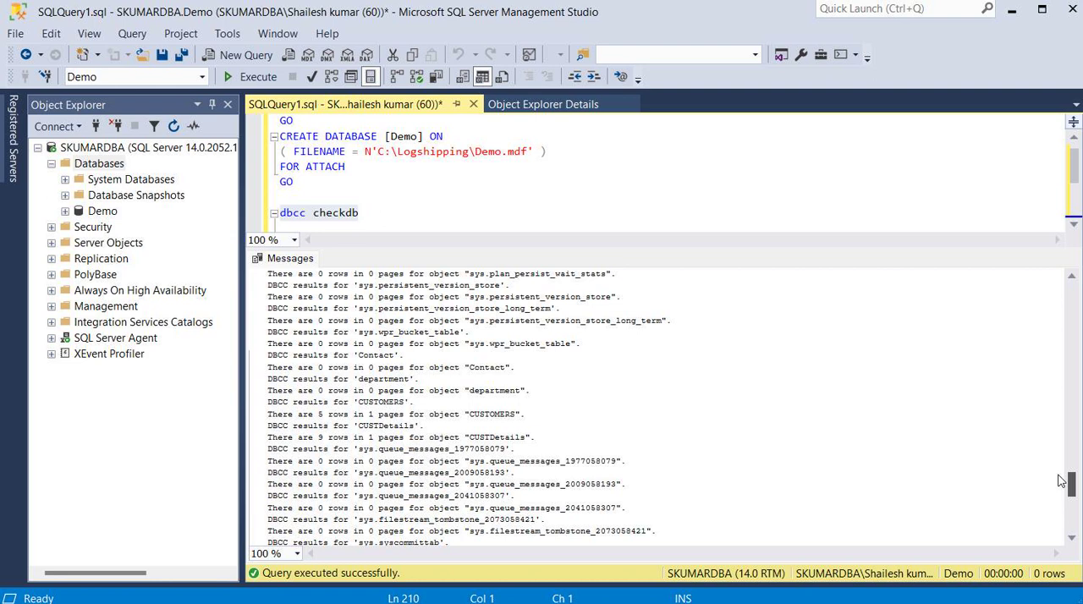
pyautogui.moveTo(313, 367); pyautogui.dragTo(521, 414)
pyautogui.moveTo(344, 436); pyautogui.dragTo(530, 461)
pyautogui.moveTo(399, 472); pyautogui.dragTo(516, 495)
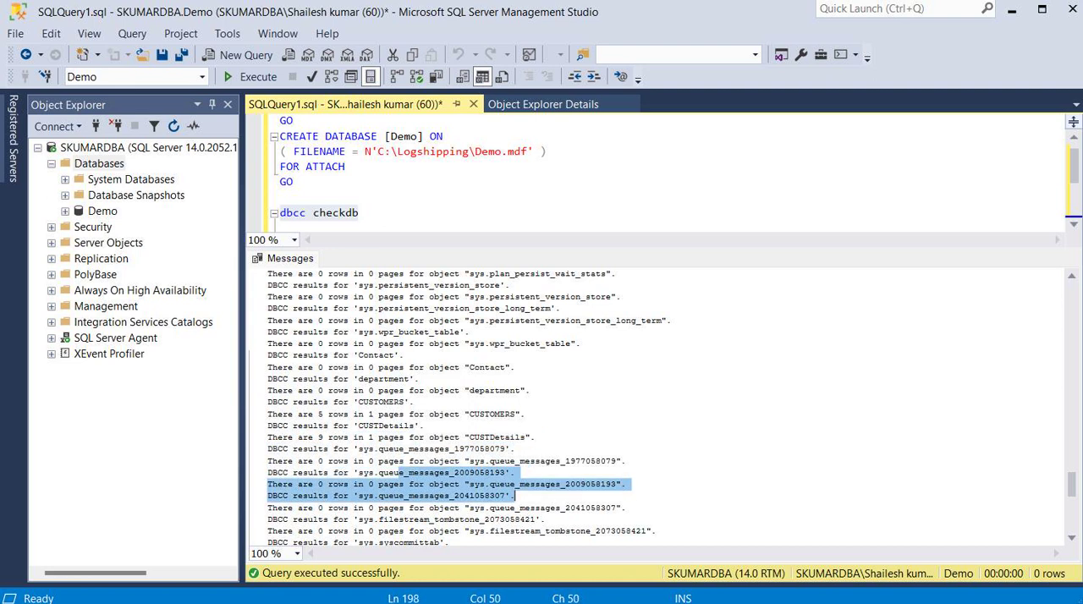
pyautogui.click(747, 427)
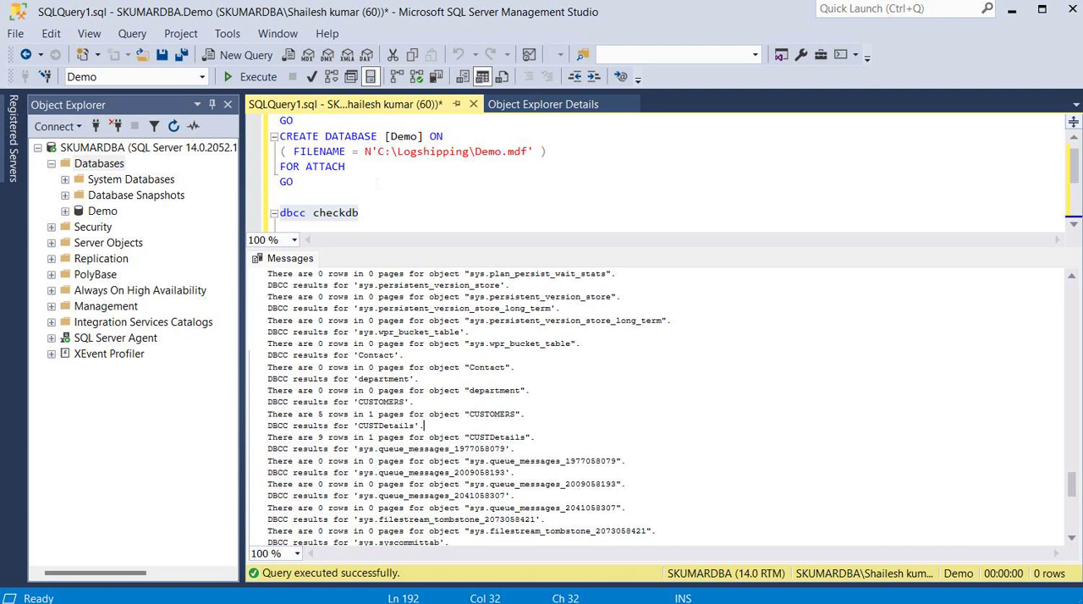
# Return to the FOR ATTACH script and give the query editor more height to review the statements.
pyautogui.click(313, 166)
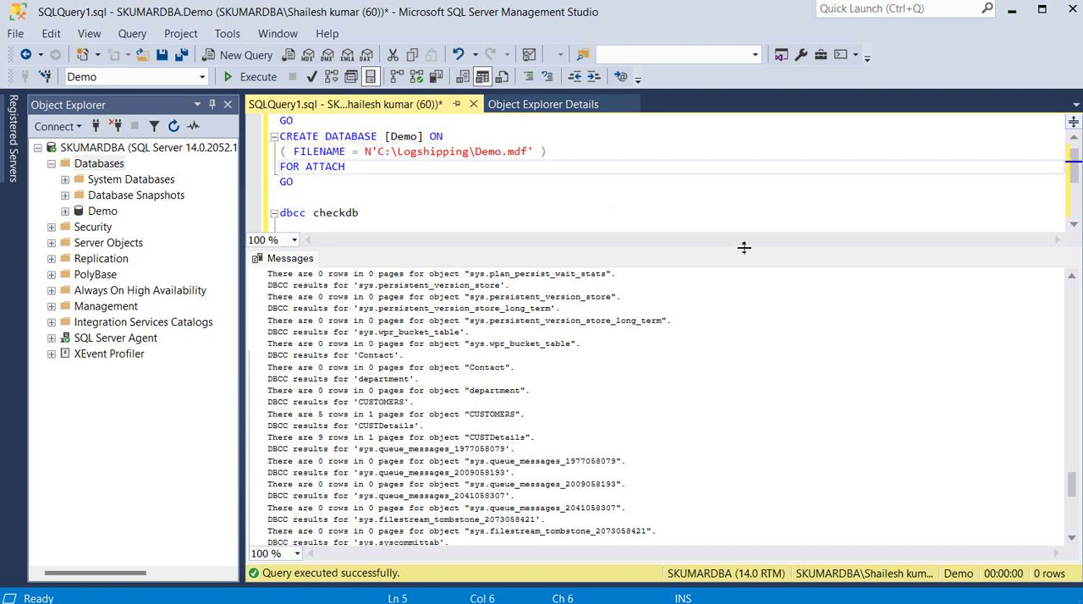
pyautogui.moveTo(745, 247); pyautogui.dragTo(745, 275)
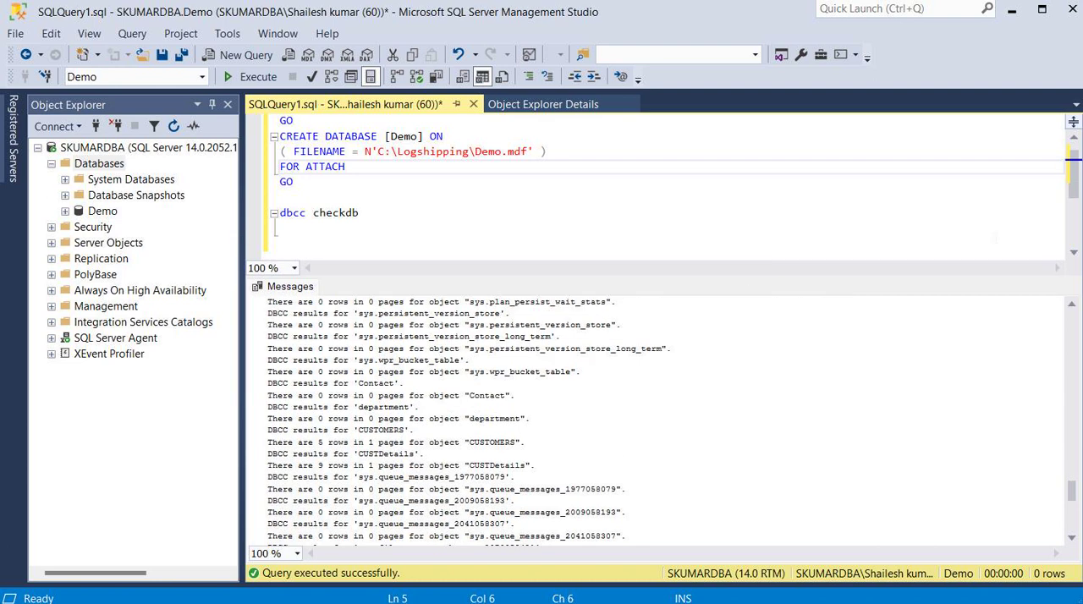
pyautogui.moveTo(1072, 189); pyautogui.dragTo(1073, 174)
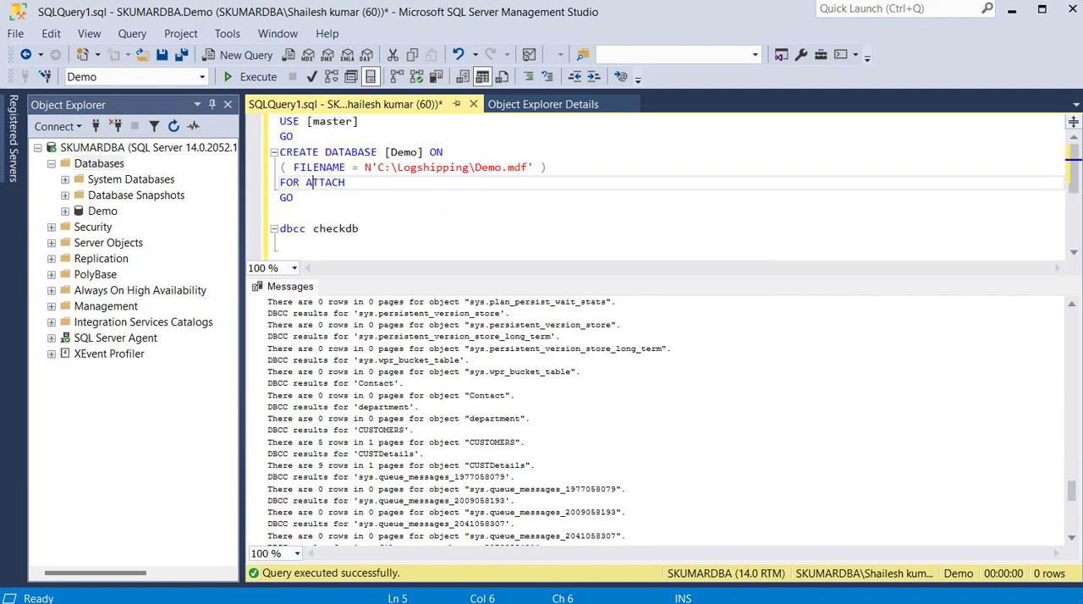